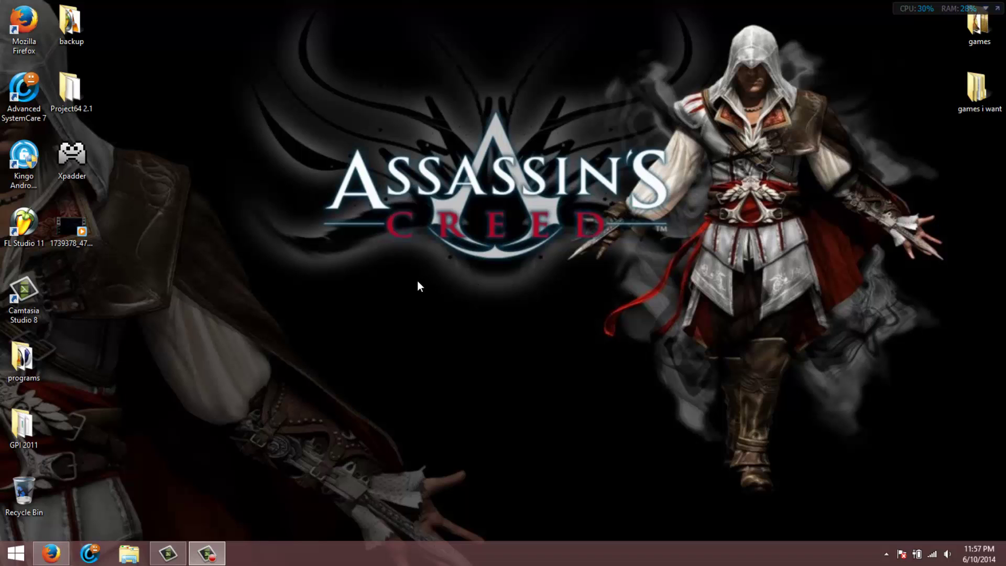
Go to Emulators > Nintendo 64 on CoolROM and close the stock advert pop-up window.
{"action": "left_click", "coordinate": [52, 555]}
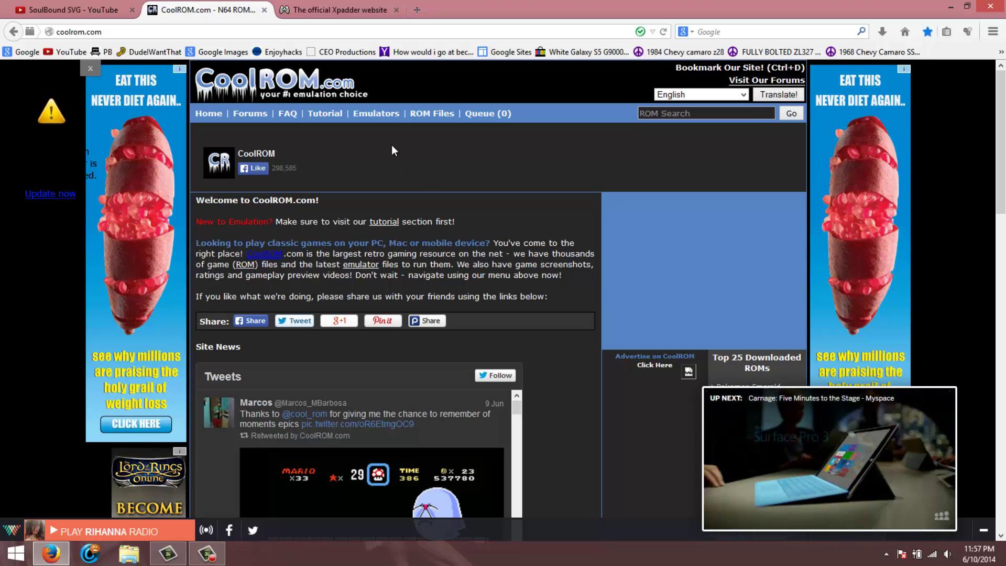
{"action": "mouse_move", "coordinate": [373, 118]}
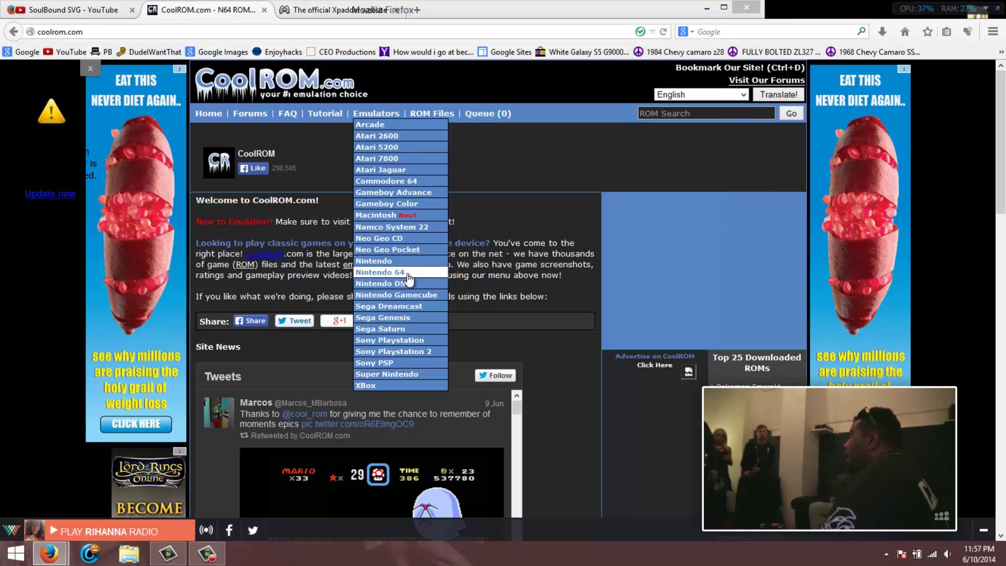
{"action": "left_click", "coordinate": [408, 275]}
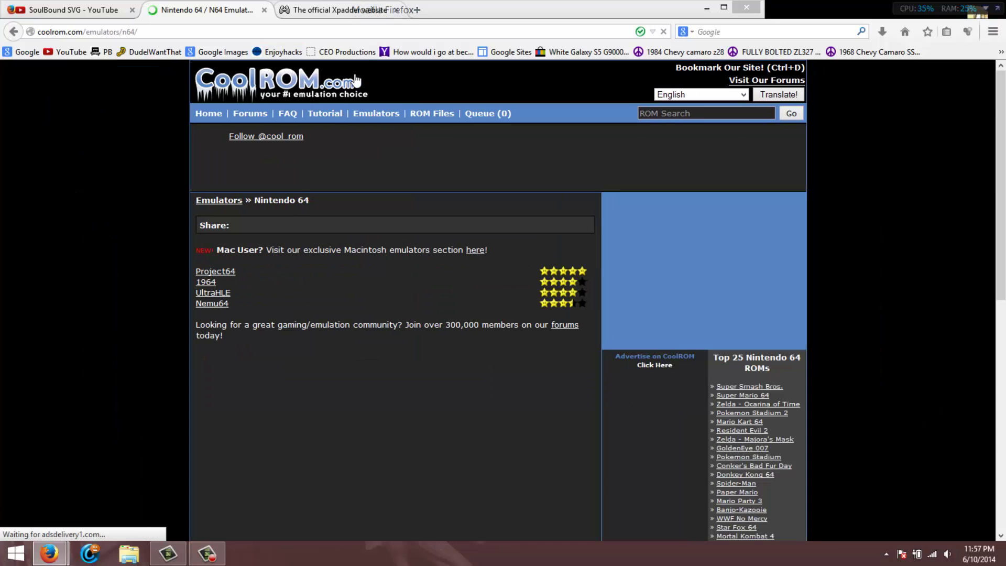
{"action": "mouse_move", "coordinate": [60, 556]}
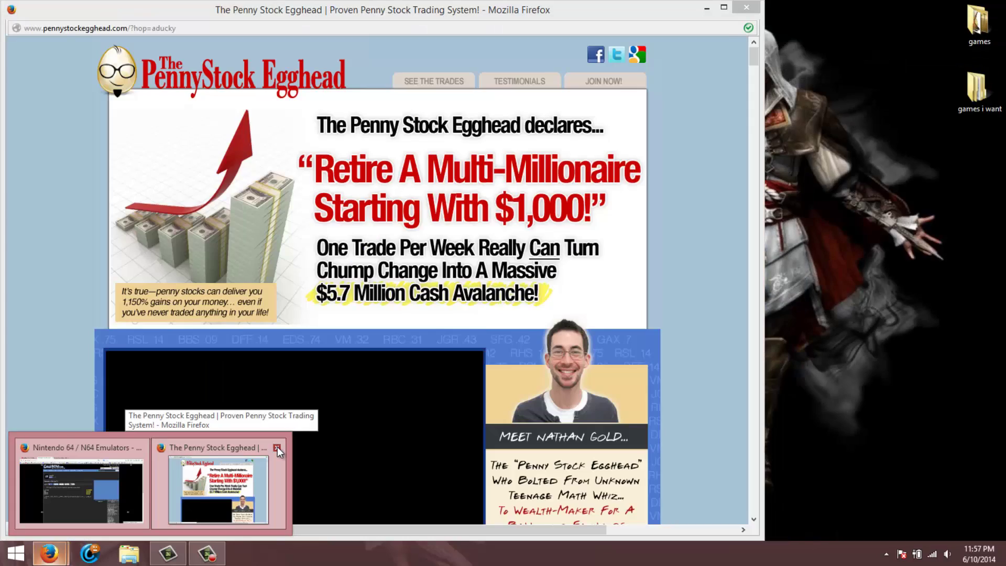
{"action": "left_click", "coordinate": [276, 448]}
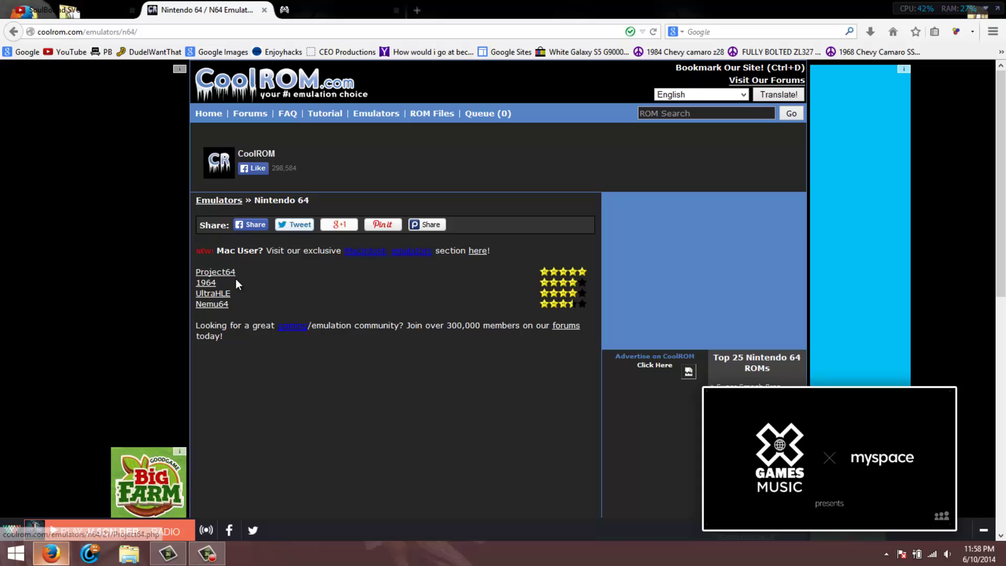
Open the Project64 emulator page and close the two blank pop-up windows.
{"action": "left_click", "coordinate": [224, 273]}
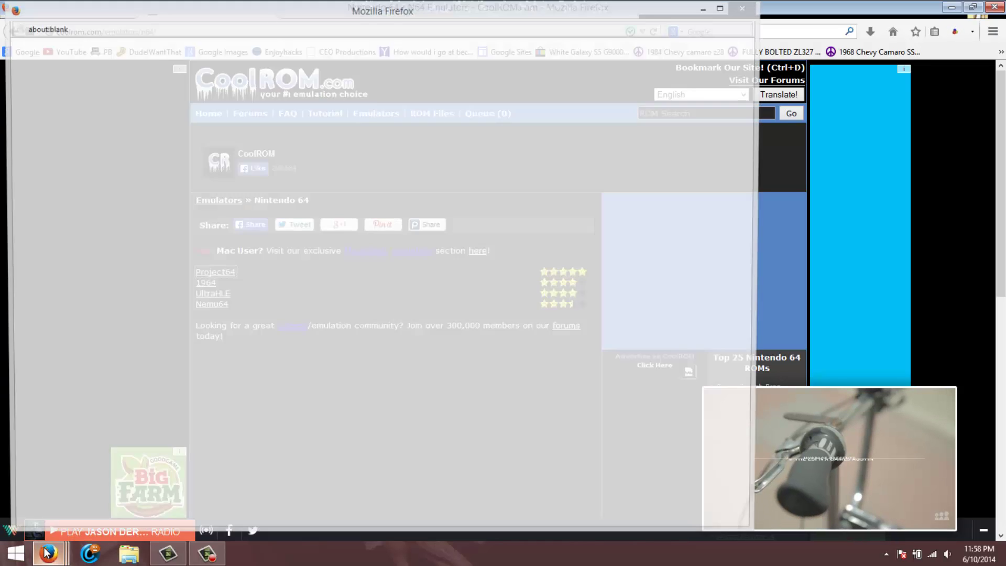
{"action": "mouse_move", "coordinate": [46, 553]}
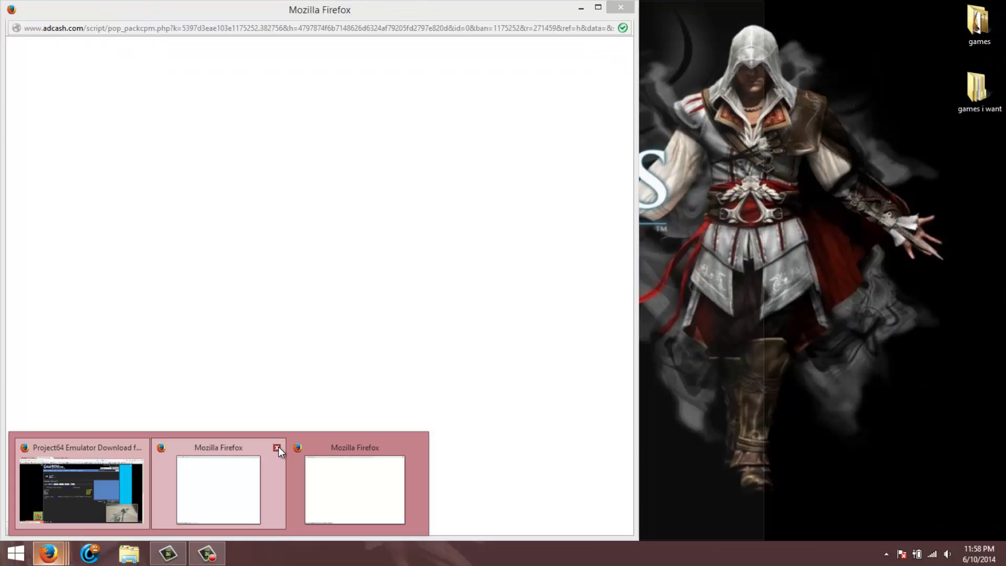
{"action": "left_click", "coordinate": [276, 448]}
{"action": "left_click", "coordinate": [277, 448]}
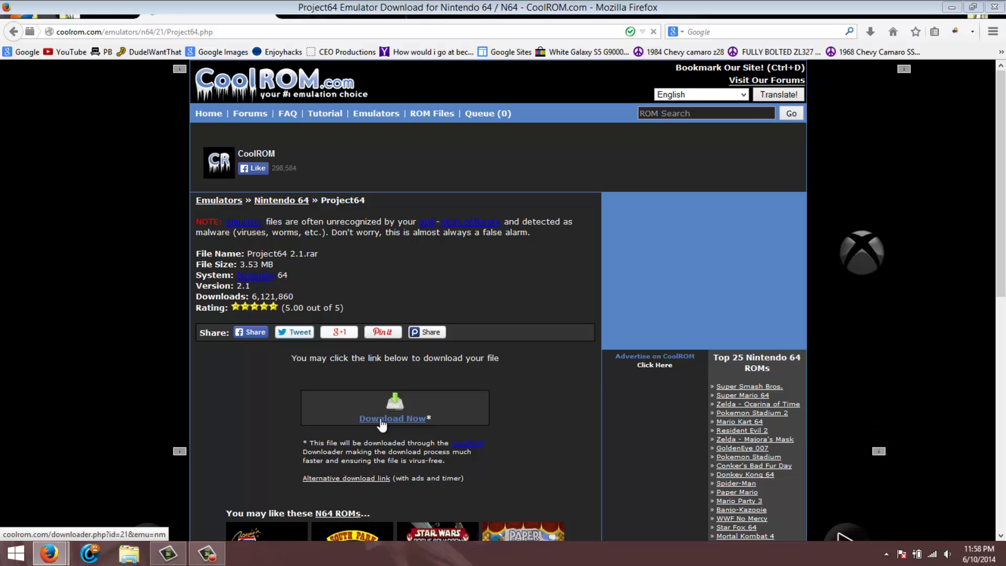
Start the Project64 2.1 download and close the two new blank pop-ups.
{"action": "left_click", "coordinate": [382, 420]}
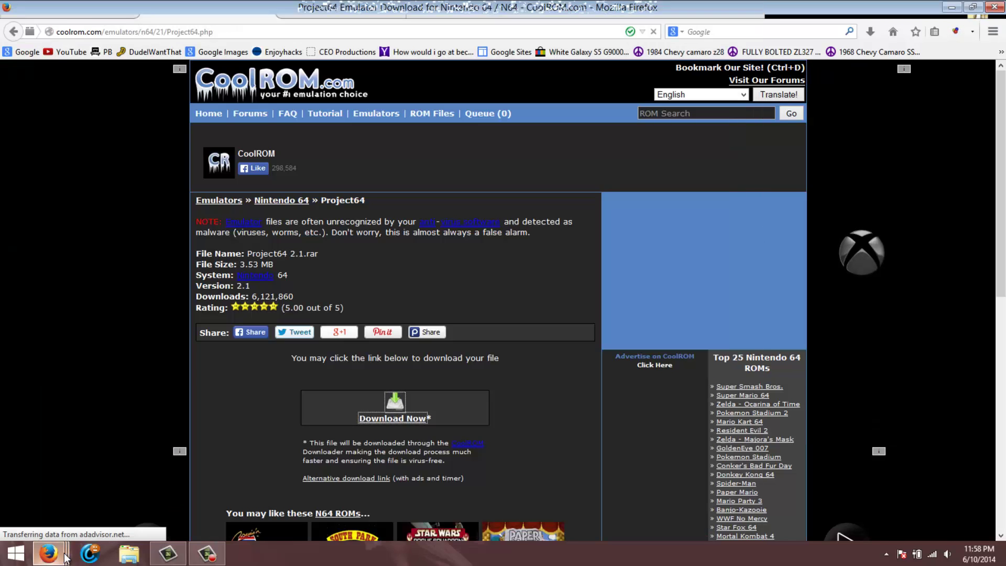
{"action": "mouse_move", "coordinate": [49, 553]}
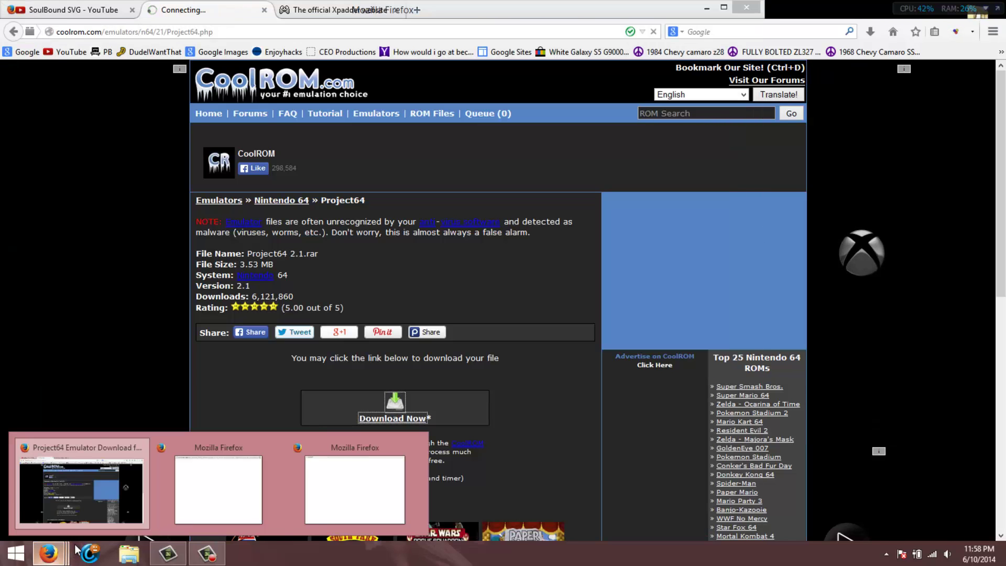
{"action": "left_click", "coordinate": [276, 447]}
{"action": "left_click", "coordinate": [277, 447]}
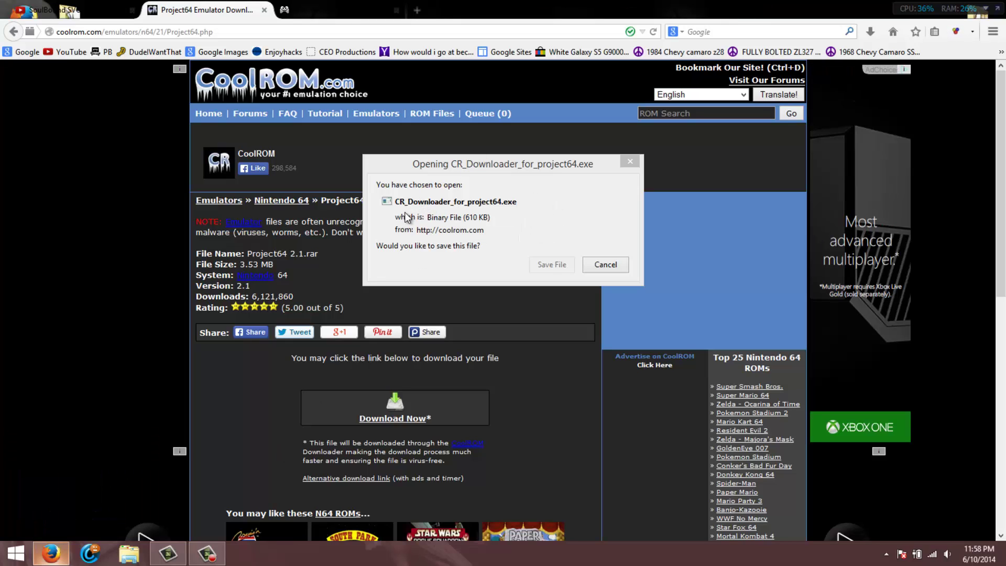
Save CR_Downloader_for_project64.exe and run it from the Firefox downloads list.
{"action": "left_click", "coordinate": [555, 264]}
{"action": "left_click", "coordinate": [555, 264]}
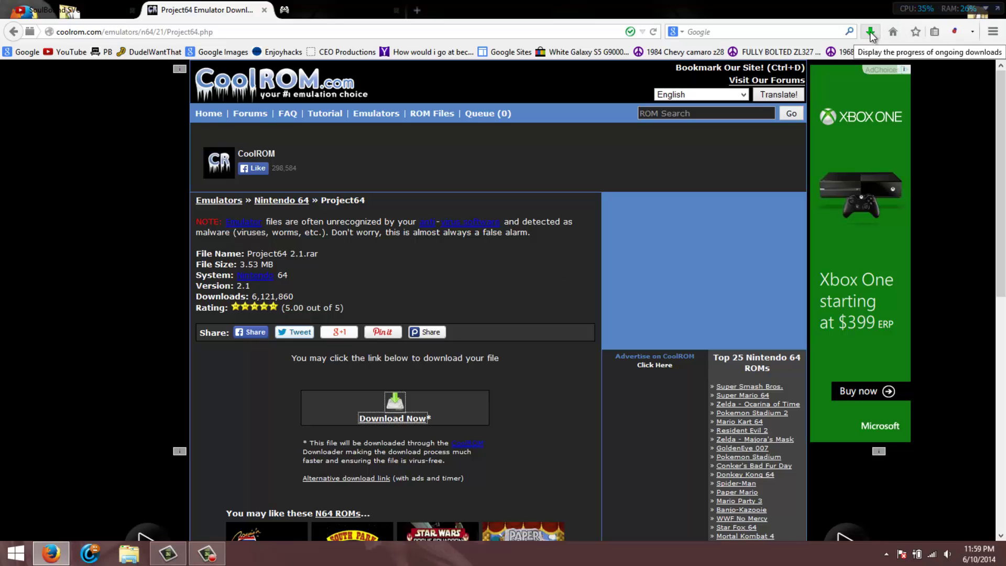
{"action": "left_click", "coordinate": [870, 32]}
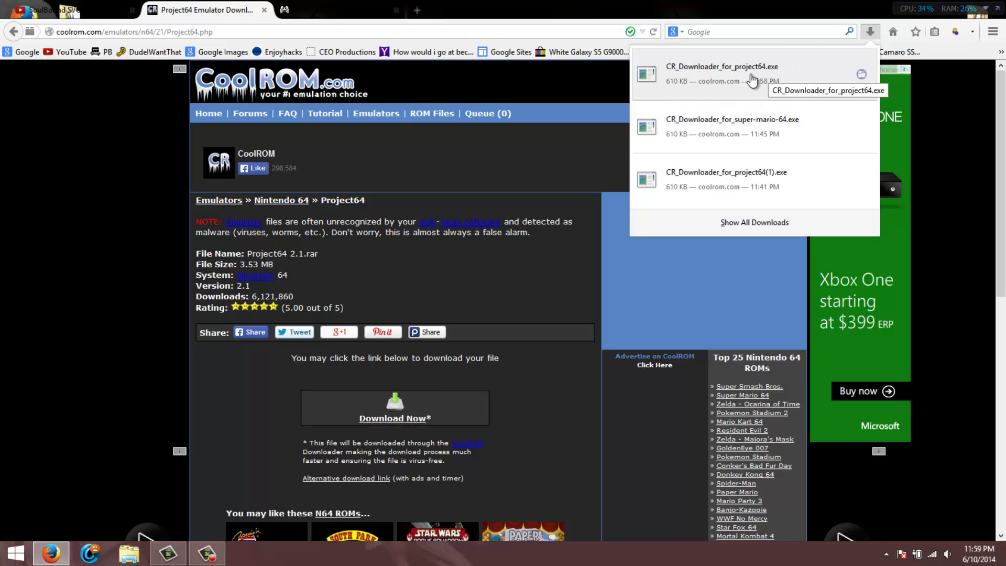
{"action": "left_click", "coordinate": [738, 81]}
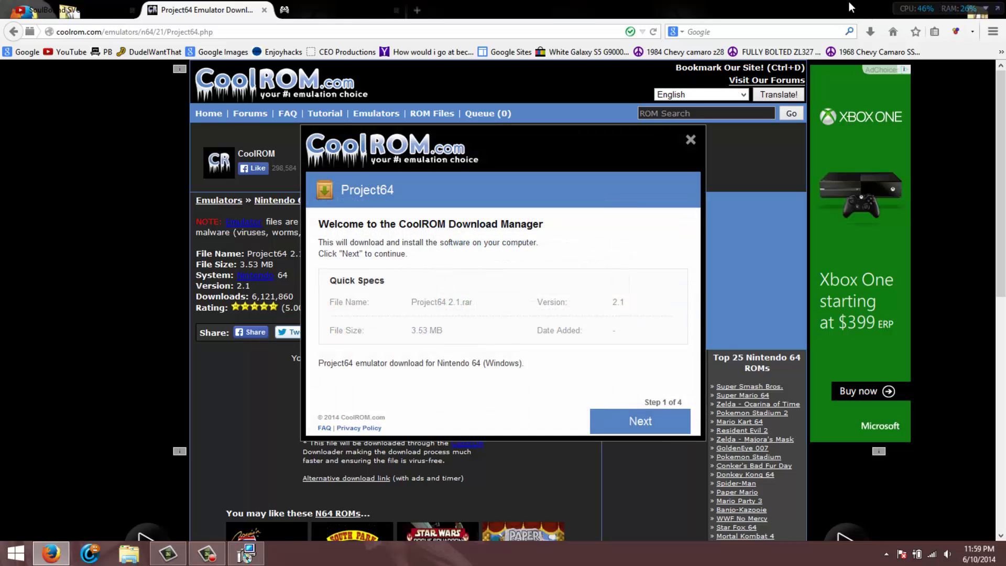
Run the Project64 download to step 4, declining SpeeDial, Optimizer Pro and Norton Security Scan.
{"action": "left_click", "coordinate": [51, 553]}
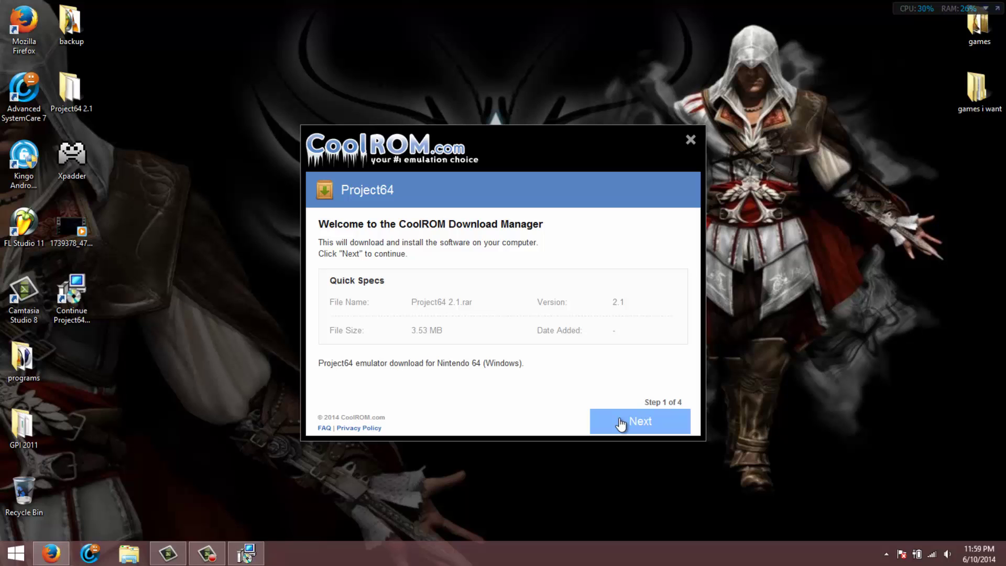
{"action": "left_click", "coordinate": [620, 423]}
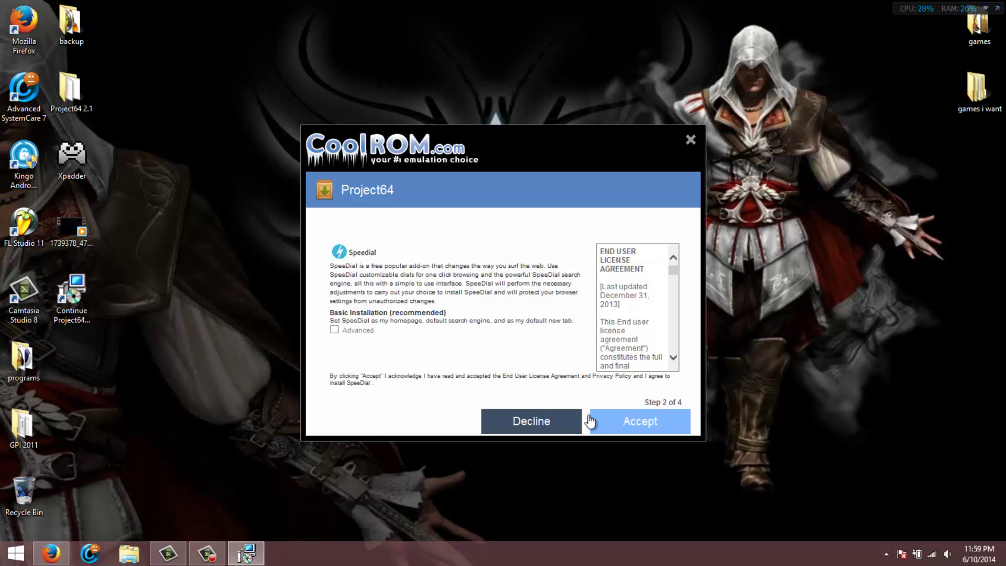
{"action": "left_click", "coordinate": [517, 426]}
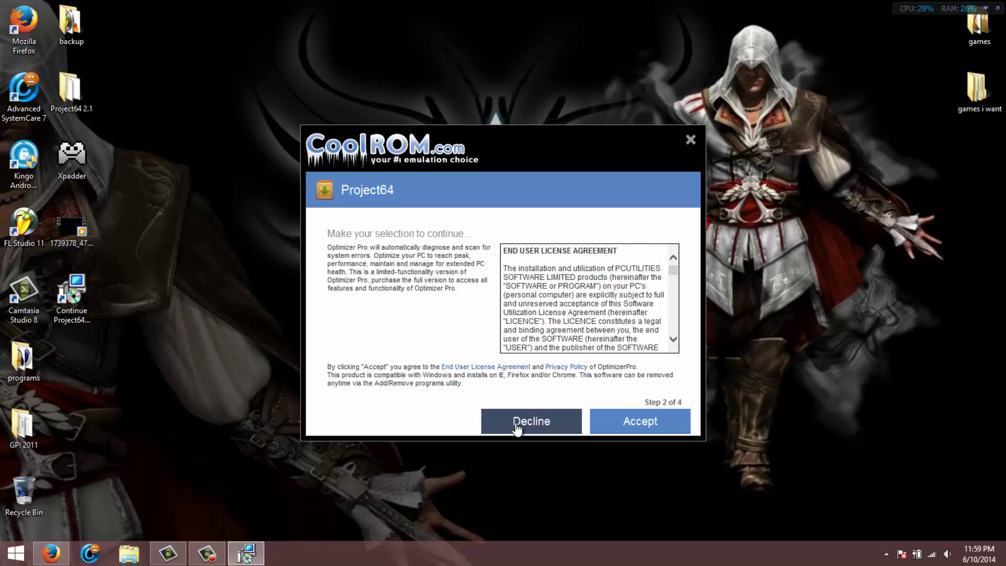
{"action": "left_click", "coordinate": [517, 425]}
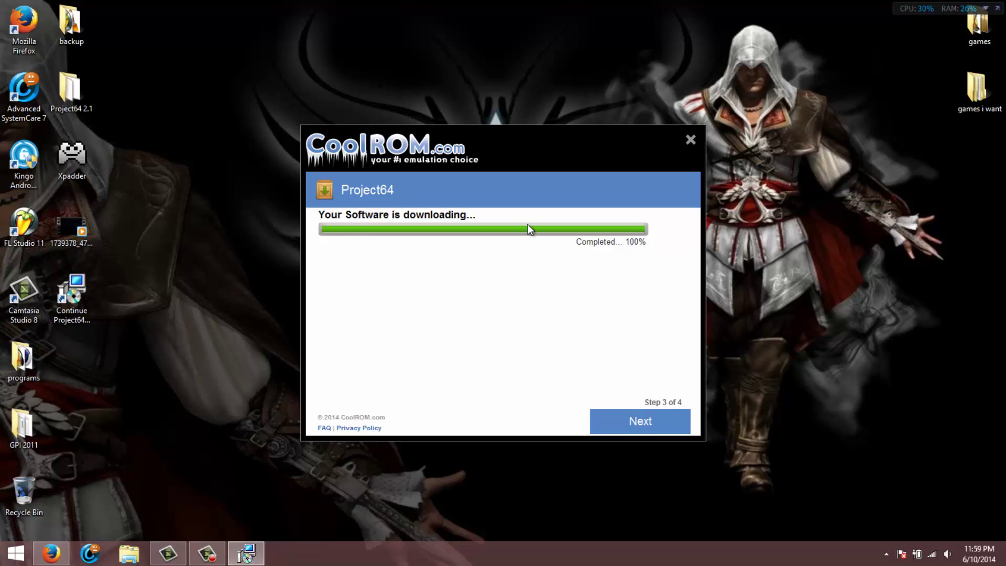
{"action": "left_click", "coordinate": [642, 426]}
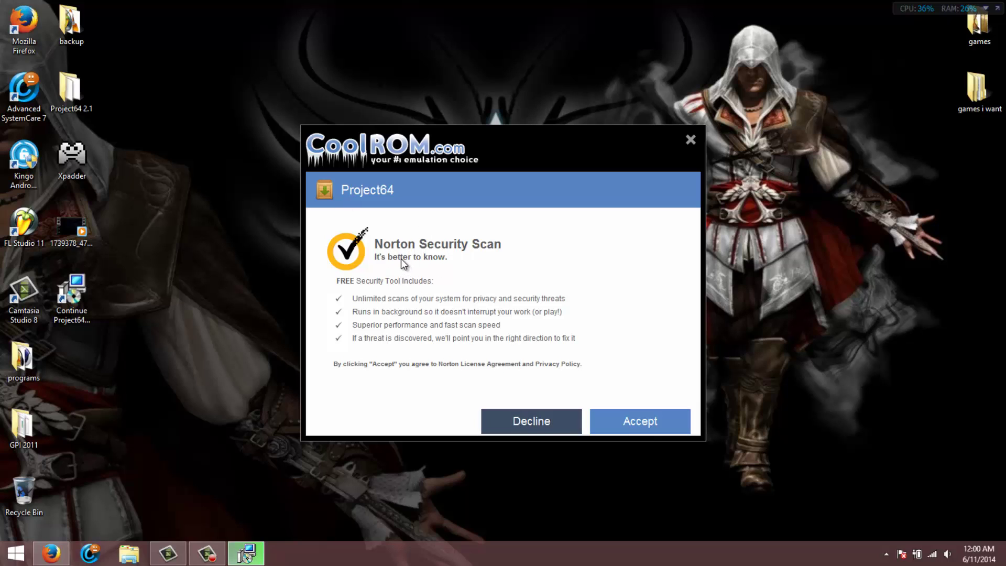
{"action": "left_click", "coordinate": [545, 421]}
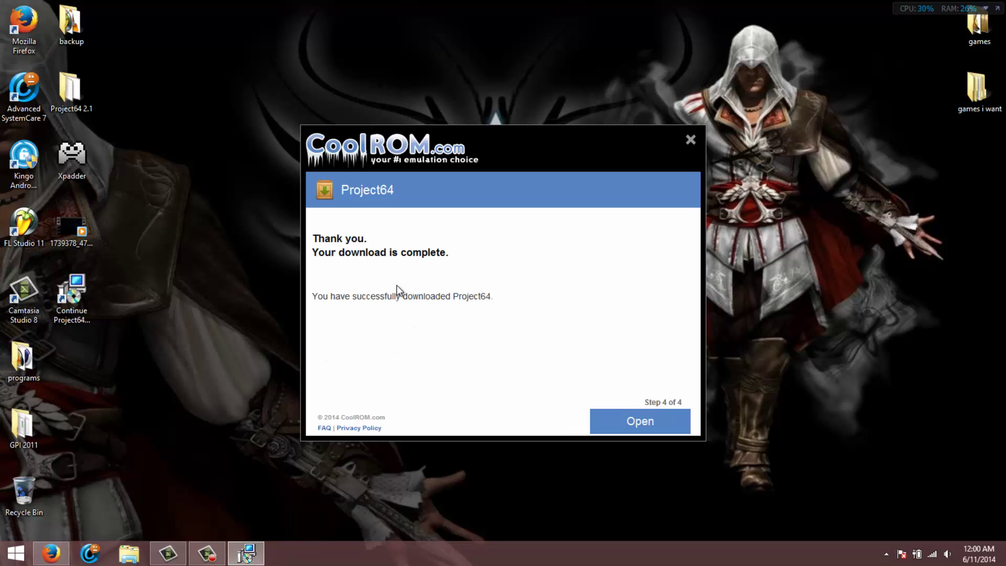
Open the Downloads folder holding the Project64 2.1 archive and close the Download Complete tab.
{"action": "left_click", "coordinate": [630, 423]}
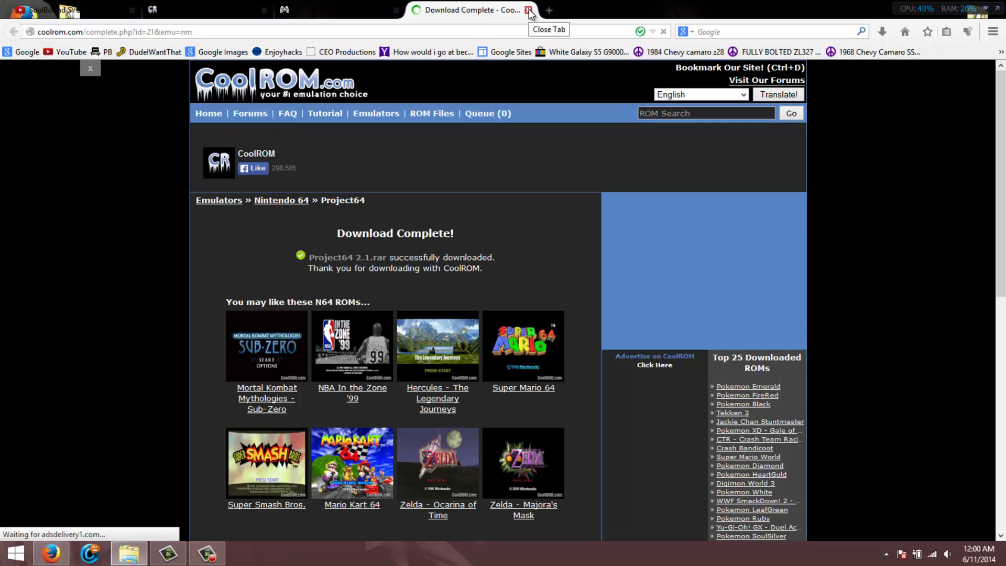
{"action": "left_click", "coordinate": [529, 10]}
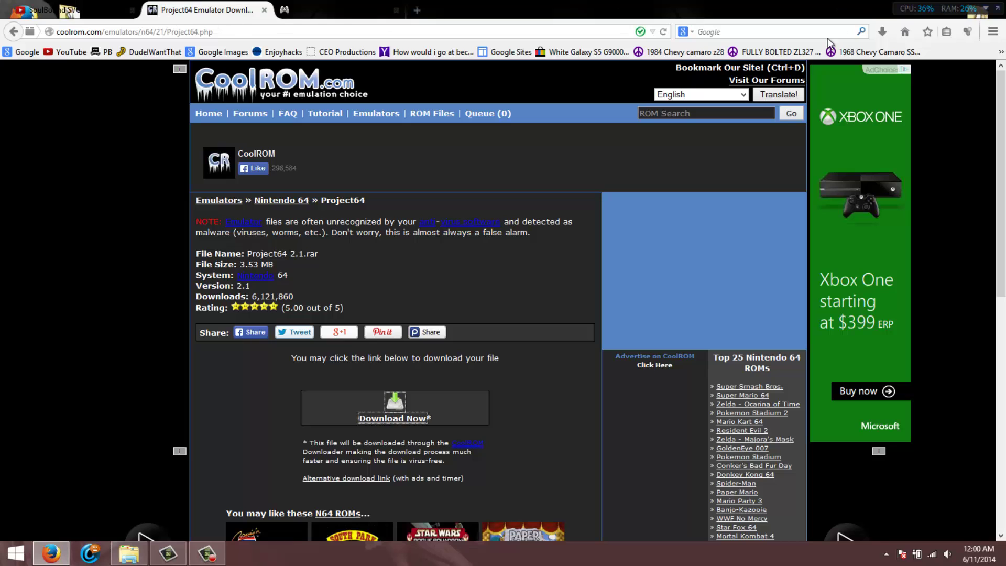
{"action": "left_click", "coordinate": [51, 554]}
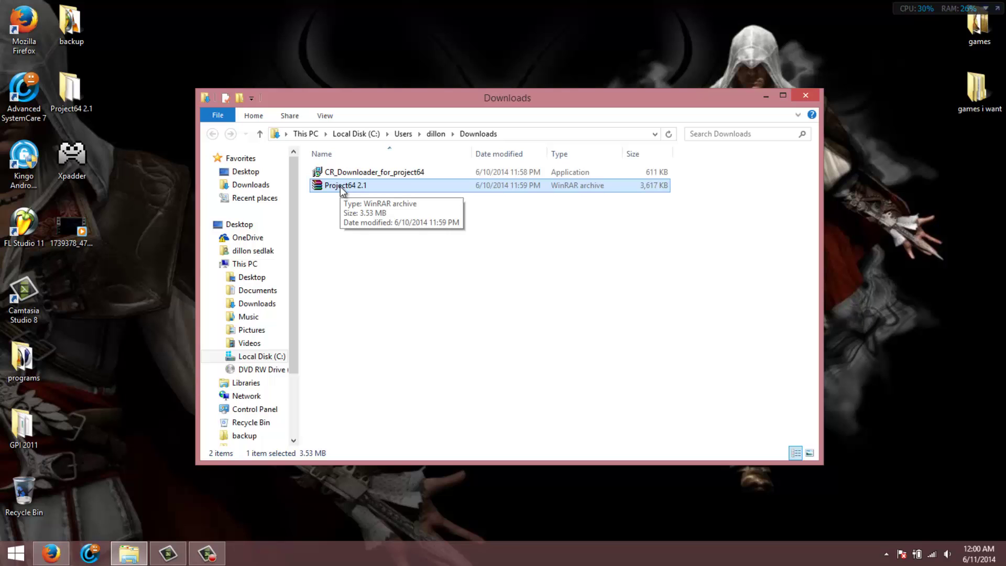
Open Project64 2.1.rar in WinRAR and drag the Project64 2.1 folder onto the desktop.
{"action": "double_click", "coordinate": [341, 187]}
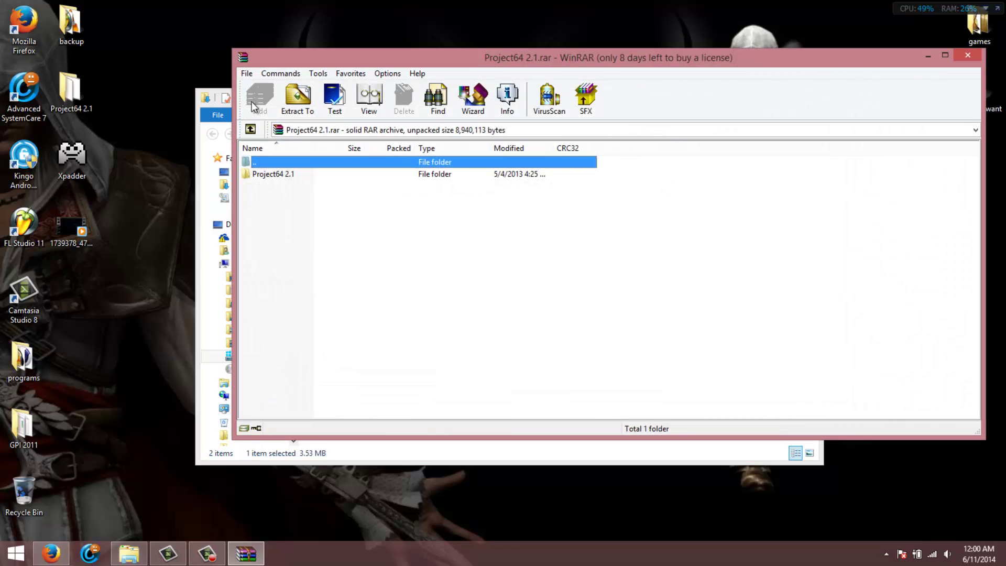
{"action": "left_click", "coordinate": [199, 249]}
{"action": "left_click", "coordinate": [765, 96]}
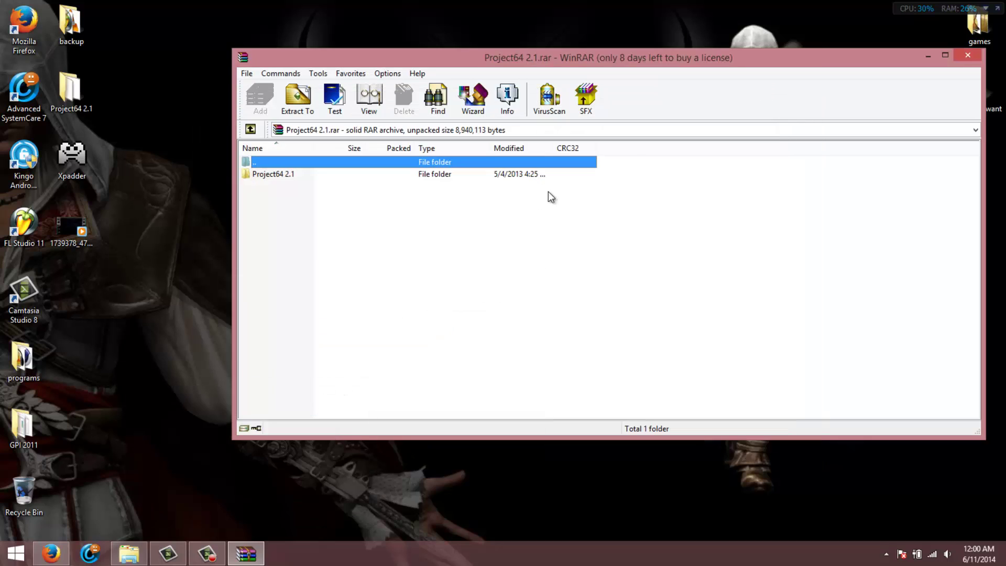
{"action": "left_click", "coordinate": [259, 243]}
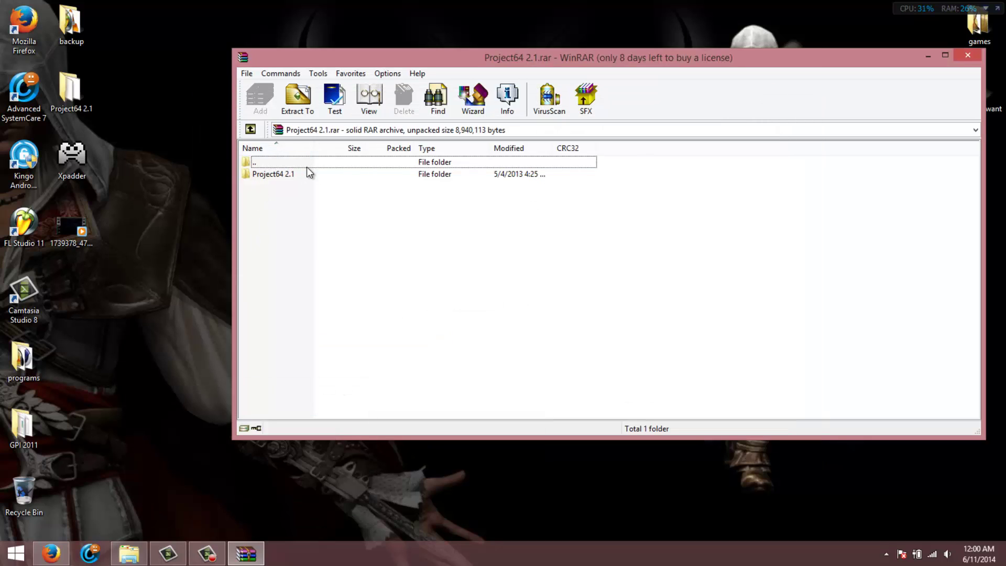
{"action": "double_click", "coordinate": [284, 175]}
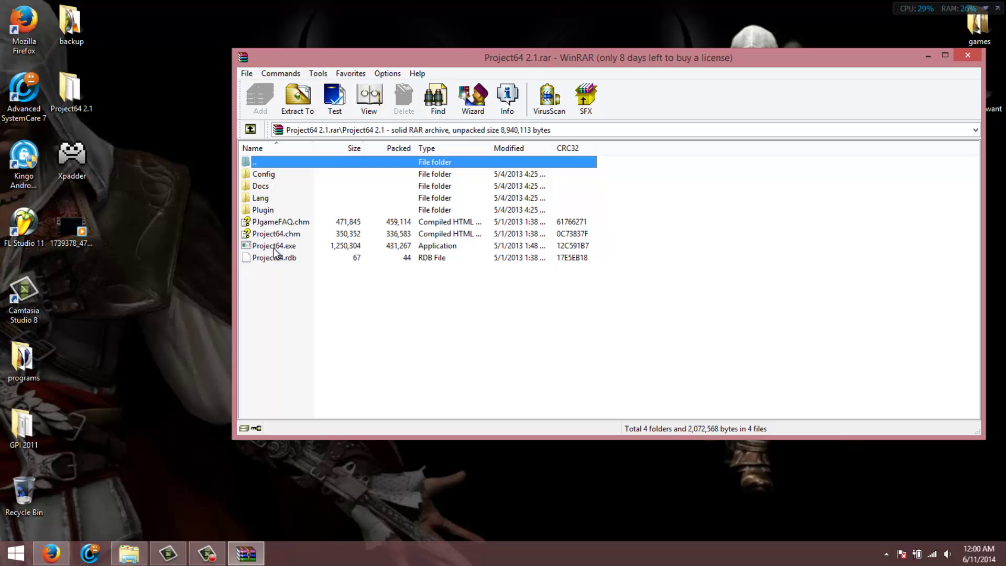
{"action": "double_click", "coordinate": [264, 166]}
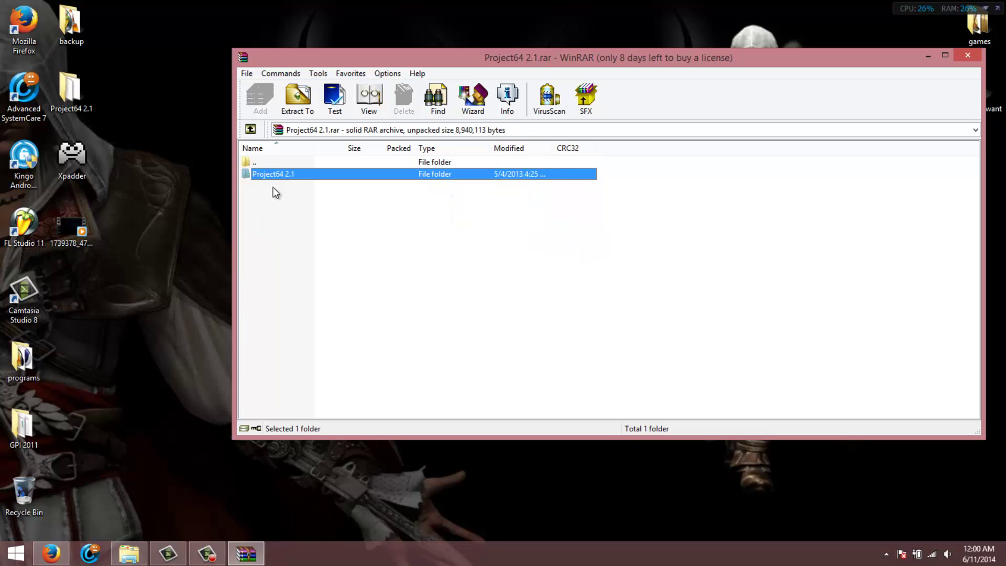
{"action": "left_click_drag", "start_coordinate": [278, 175], "coordinate": [85, 97]}
Check the extracted folder contains the Project64 application, then close the folder and archive.
{"action": "double_click", "coordinate": [80, 98]}
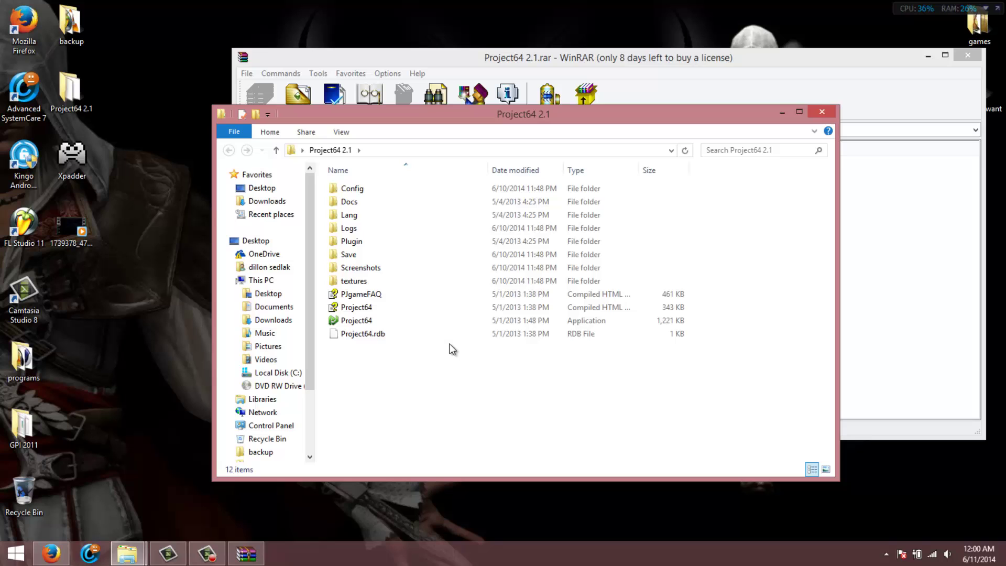
{"action": "left_click", "coordinate": [383, 320]}
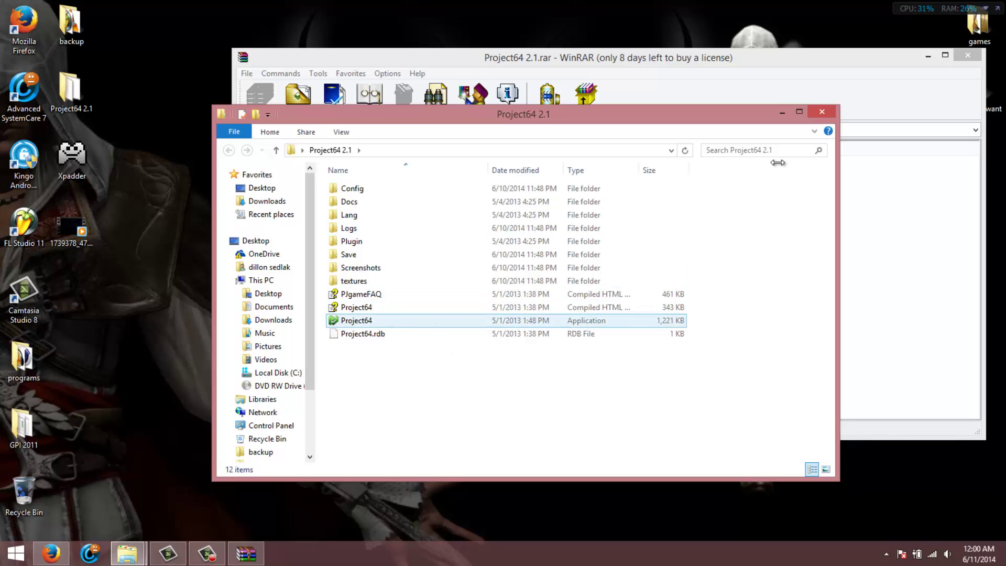
{"action": "left_click", "coordinate": [822, 111]}
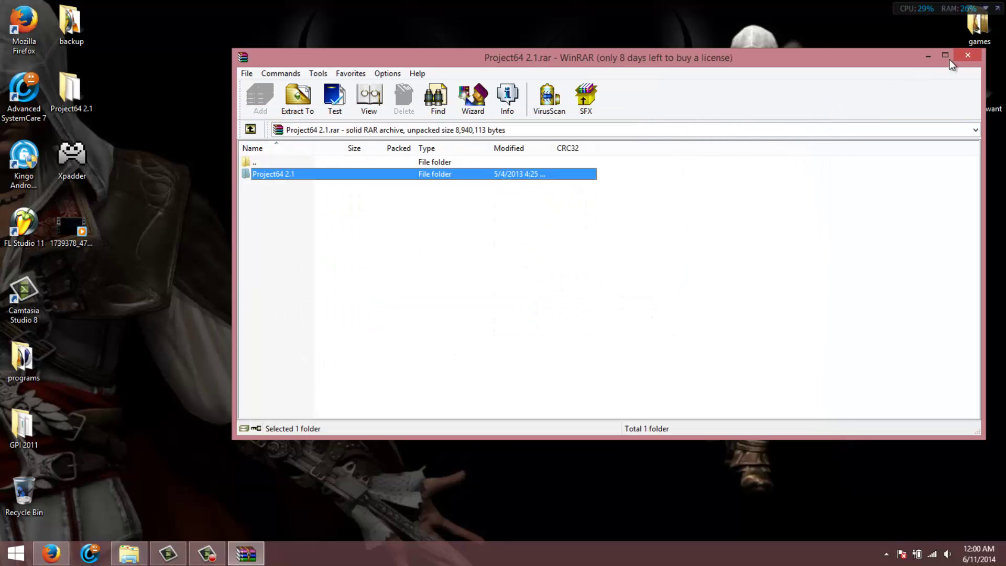
{"action": "left_click", "coordinate": [969, 56]}
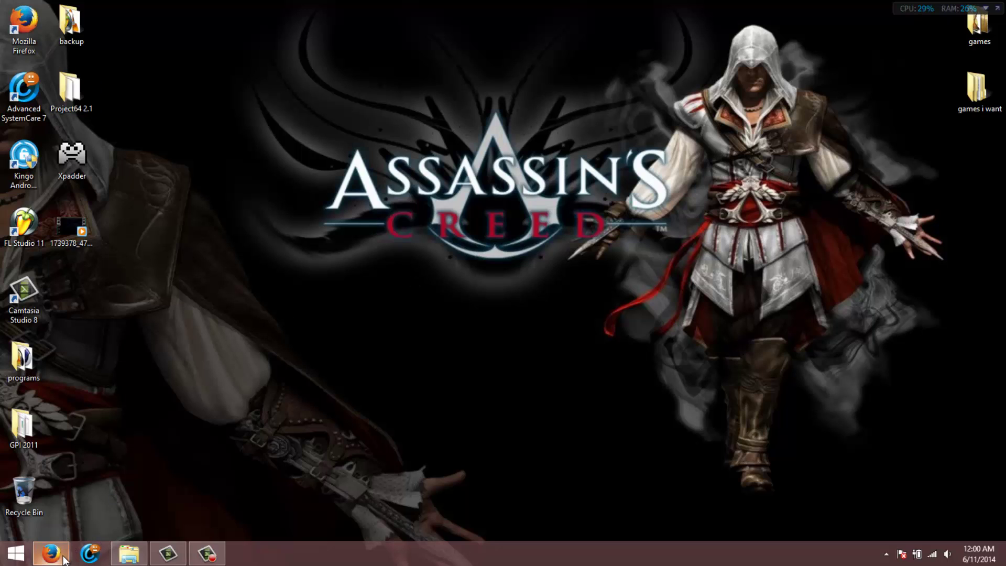
Create a new desktop folder named 'n64 games' and return to Firefox.
{"action": "mouse_move", "coordinate": [51, 554]}
{"action": "right_click", "coordinate": [115, 302]}
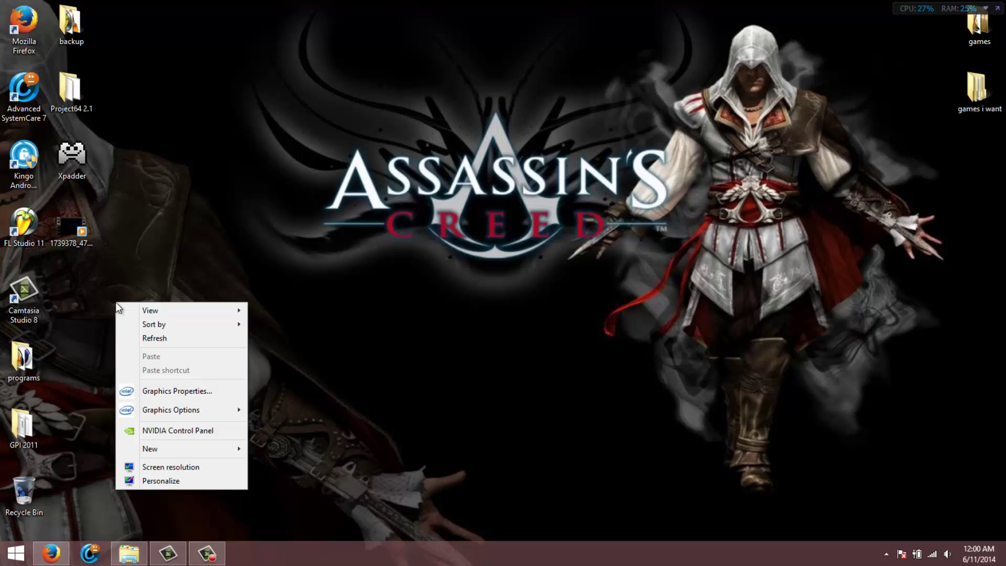
{"action": "mouse_move", "coordinate": [218, 448]}
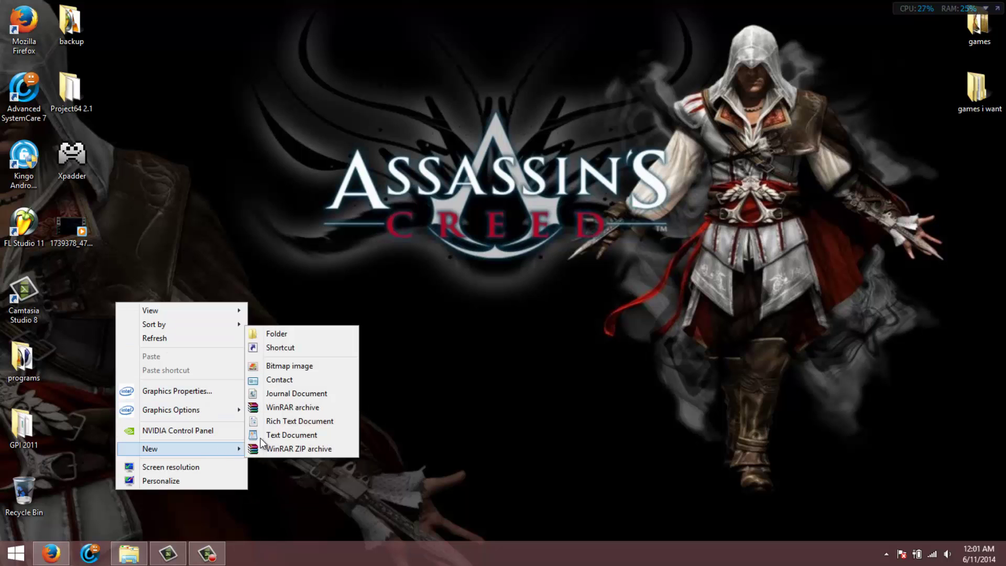
{"action": "left_click", "coordinate": [303, 333]}
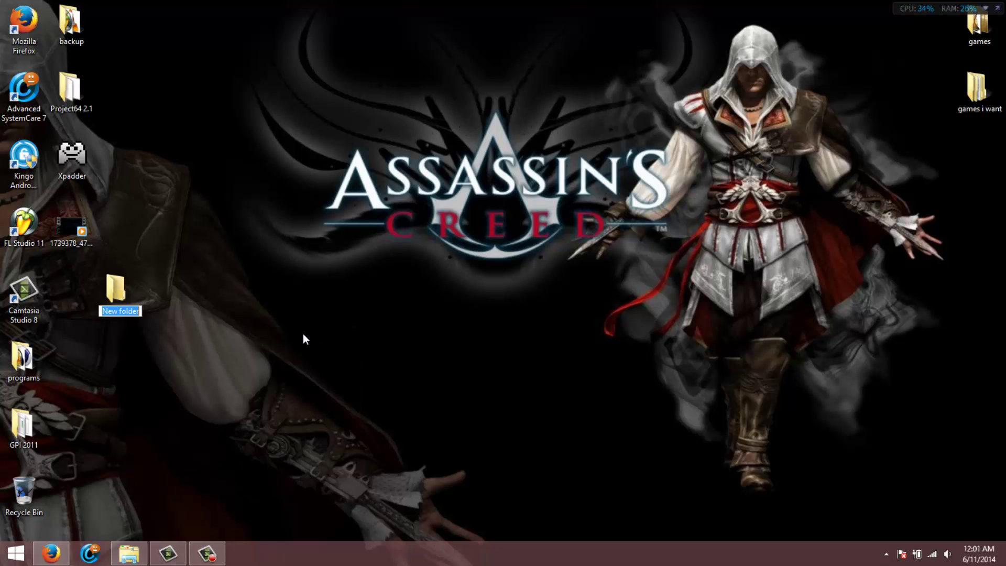
{"action": "type", "text": "n64 games"}
{"action": "key", "text": "Return"}
{"action": "left_click", "coordinate": [303, 339]}
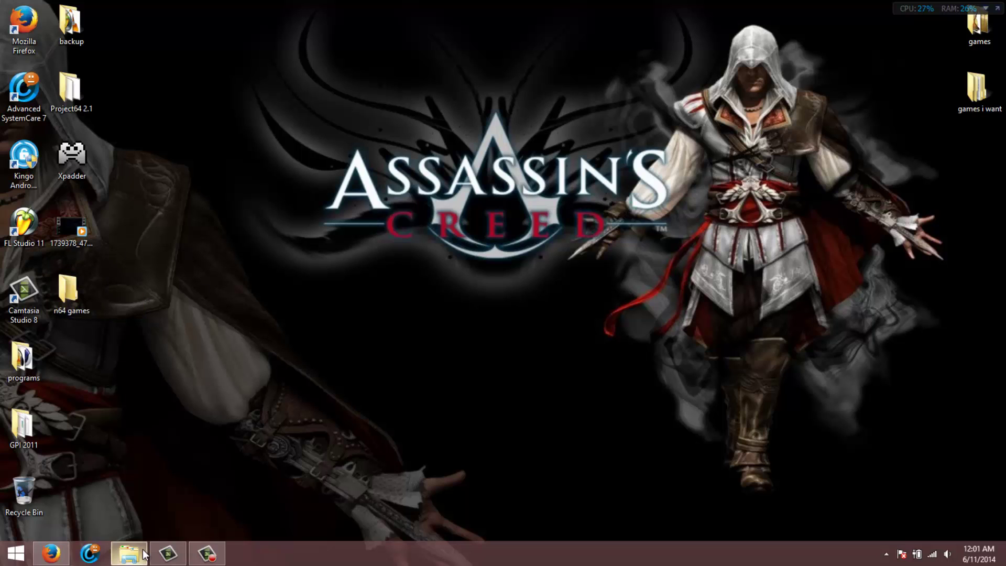
{"action": "mouse_move", "coordinate": [132, 560]}
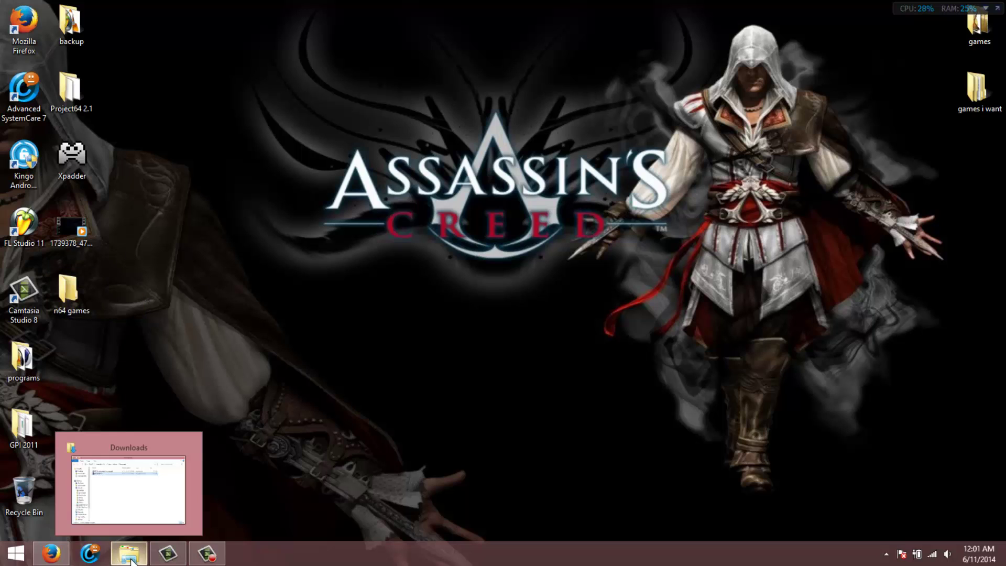
{"action": "left_click", "coordinate": [51, 553]}
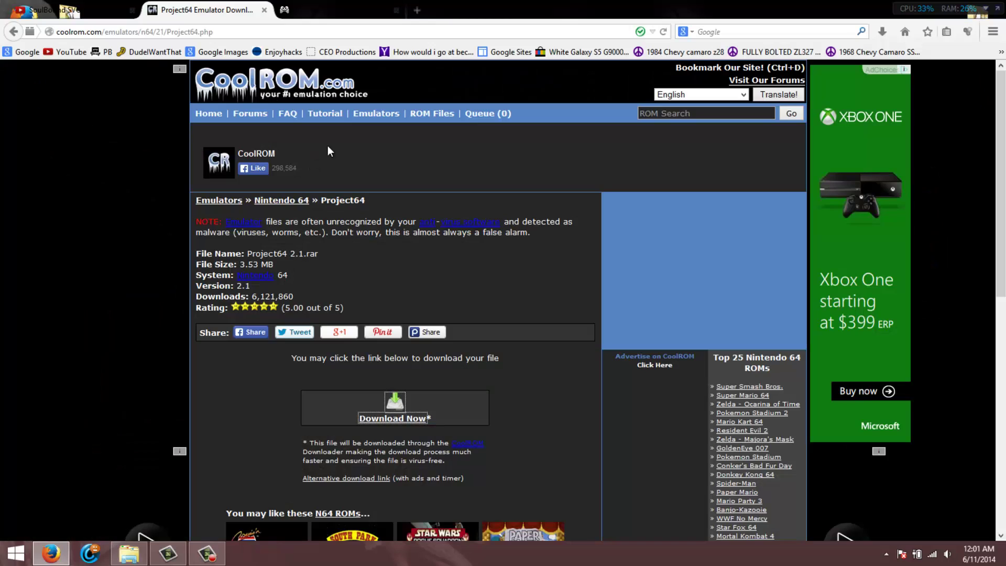
Open ROM Files > Nintendo 64 on CoolROM and scroll down the listings.
{"action": "mouse_move", "coordinate": [421, 114]}
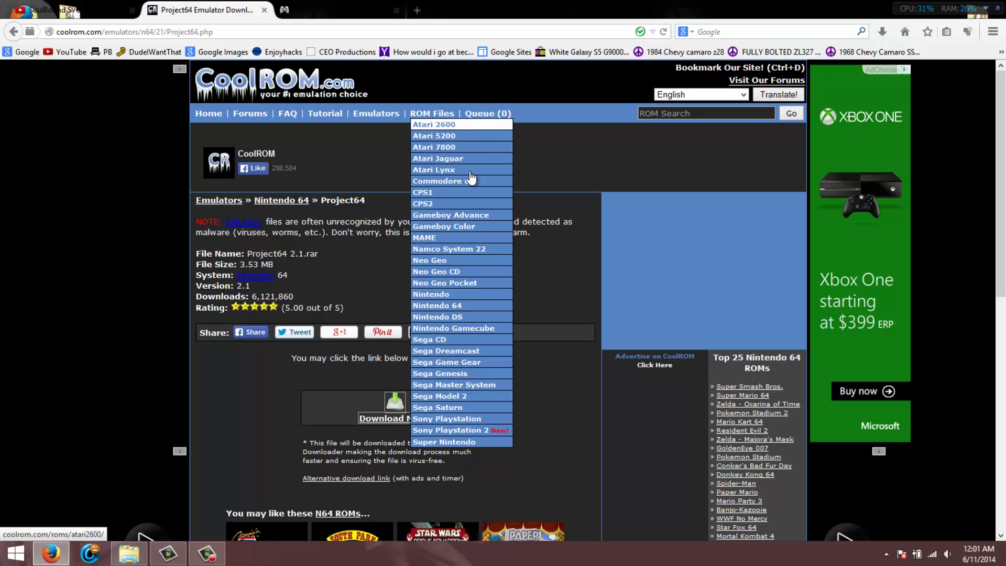
{"action": "left_click", "coordinate": [461, 309]}
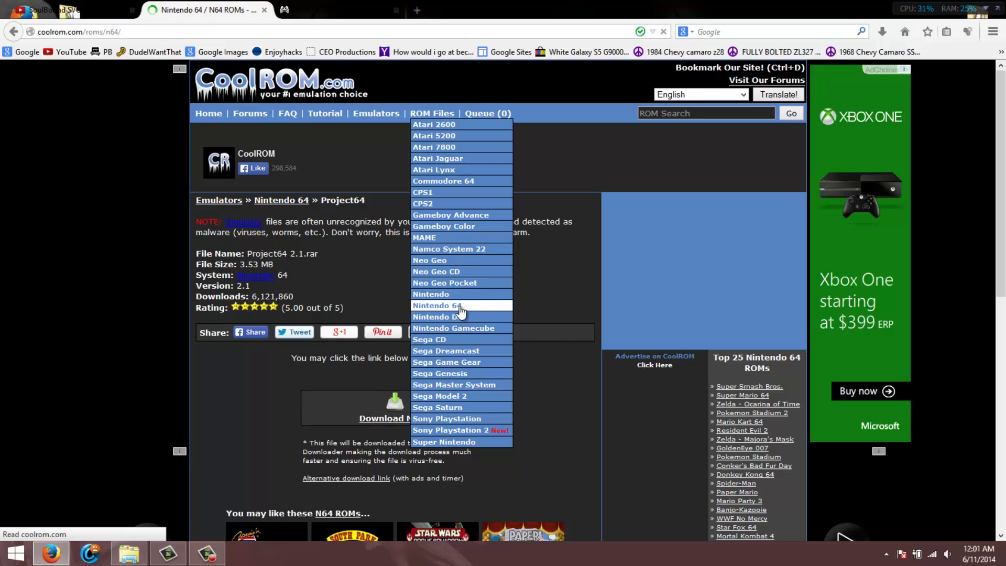
{"action": "scroll", "coordinate": [338, 146], "scroll_direction": "down", "scroll_amount": 3}
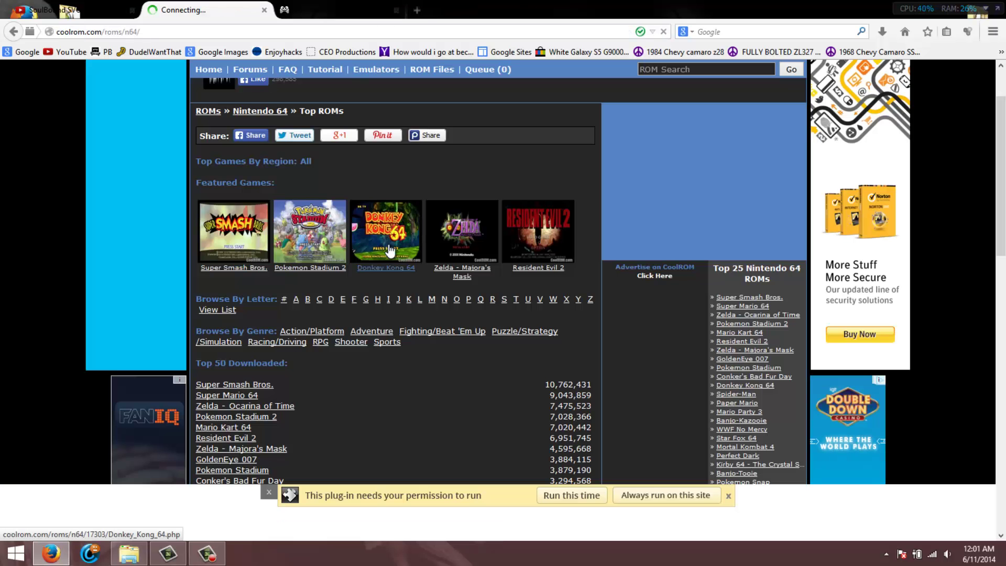
{"action": "left_click", "coordinate": [437, 338]}
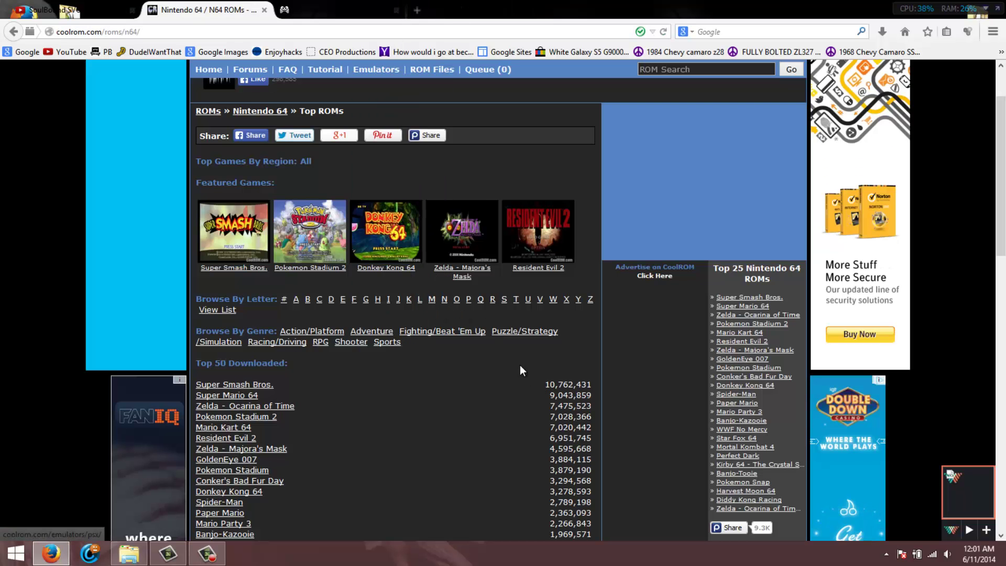
{"action": "left_click", "coordinate": [428, 334]}
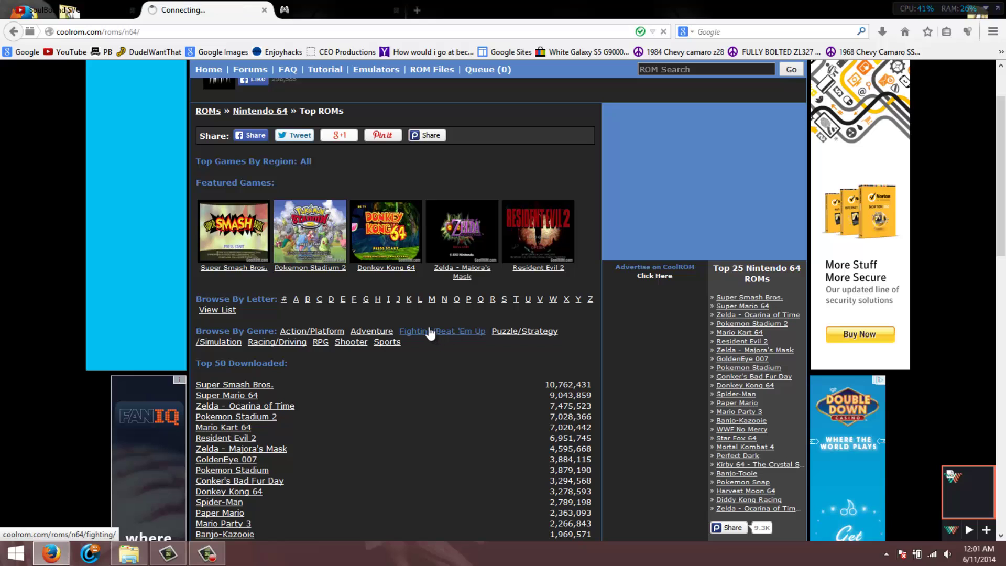
{"action": "scroll", "coordinate": [294, 300], "scroll_direction": "down", "scroll_amount": 5}
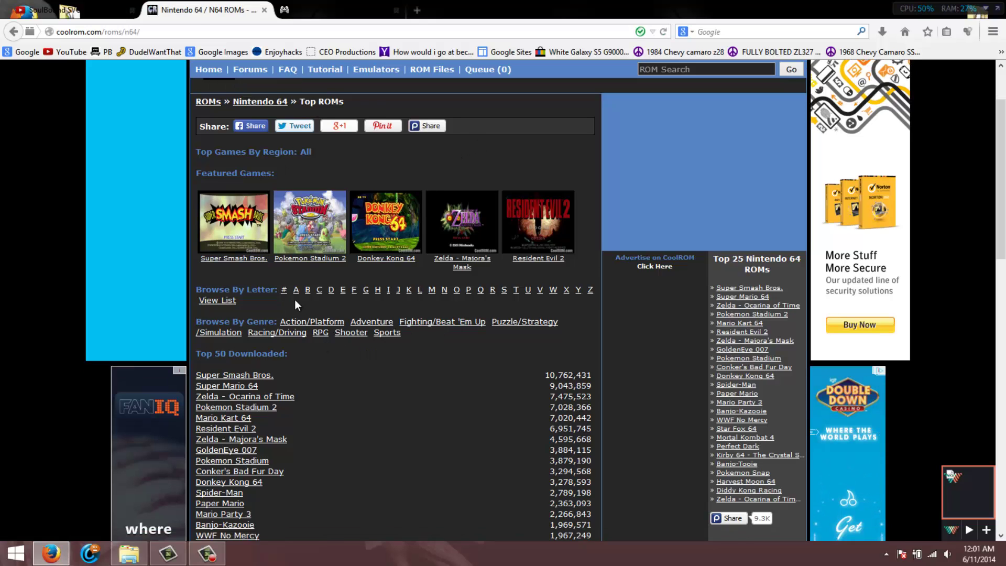
{"action": "scroll", "coordinate": [369, 249], "scroll_direction": "down", "scroll_amount": 7}
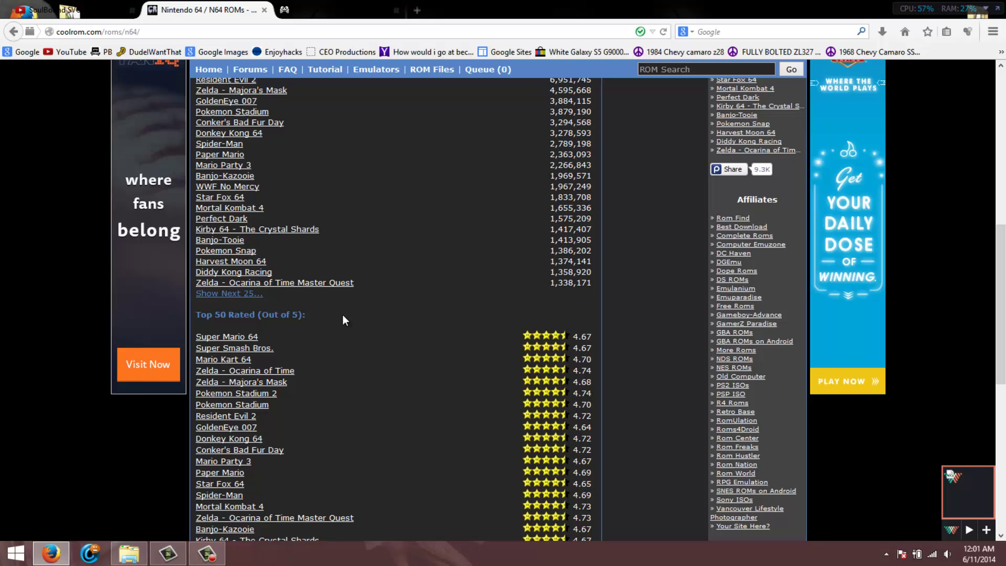
{"action": "scroll", "coordinate": [360, 317], "scroll_direction": "down", "scroll_amount": 13}
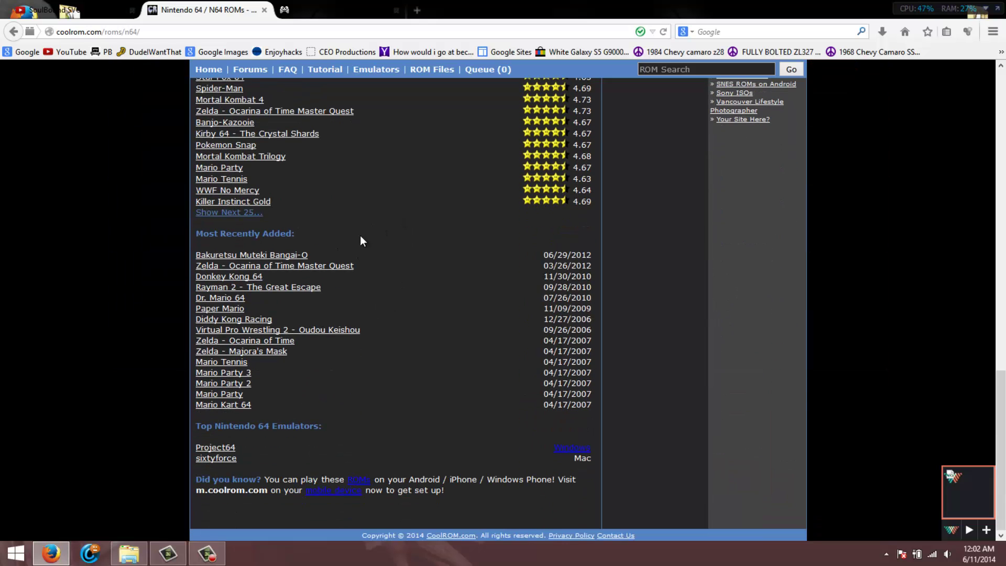
{"action": "scroll", "coordinate": [411, 271], "scroll_direction": "up", "scroll_amount": 12}
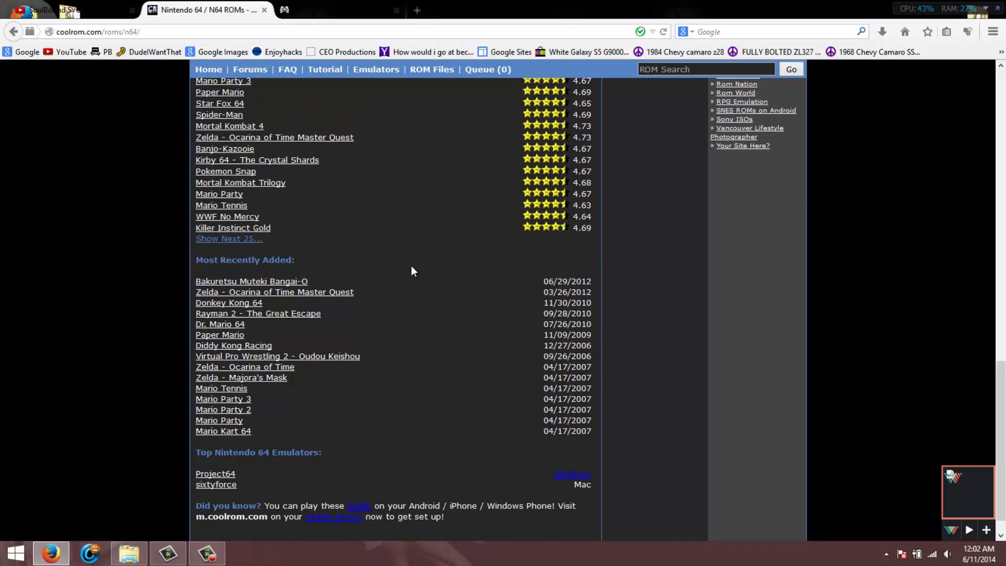
{"action": "scroll", "coordinate": [413, 271], "scroll_direction": "up", "scroll_amount": 7}
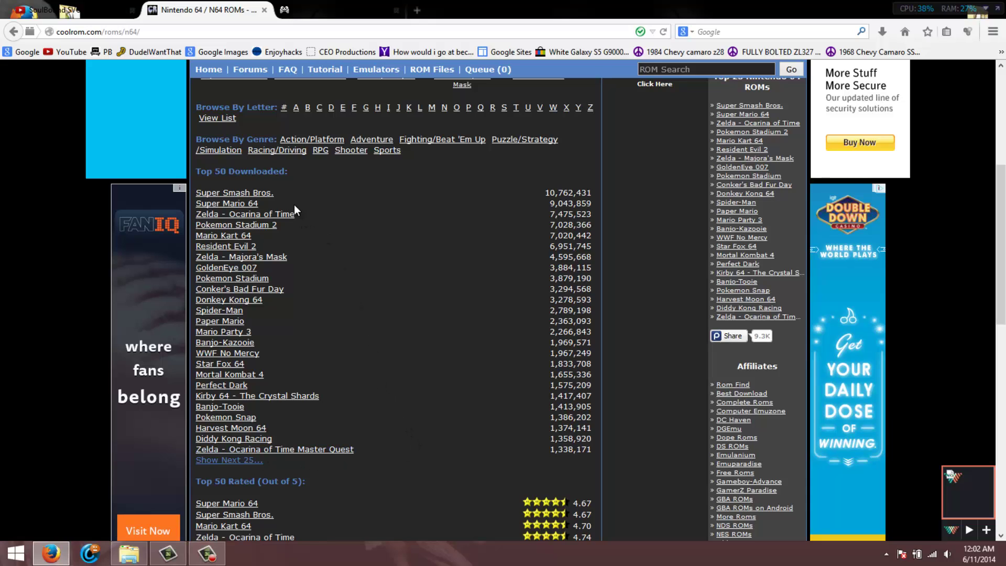
Open the Super Mario 64 ROM page (5.99 MB) from the Top 50 list and start its download.
{"action": "left_click", "coordinate": [253, 209]}
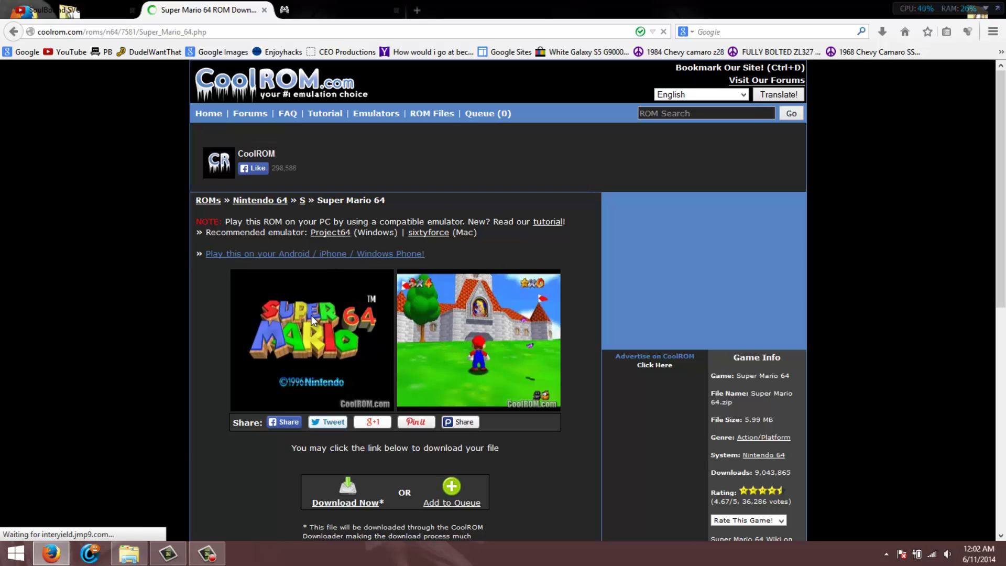
{"action": "scroll", "coordinate": [229, 305], "scroll_direction": "down", "scroll_amount": 3}
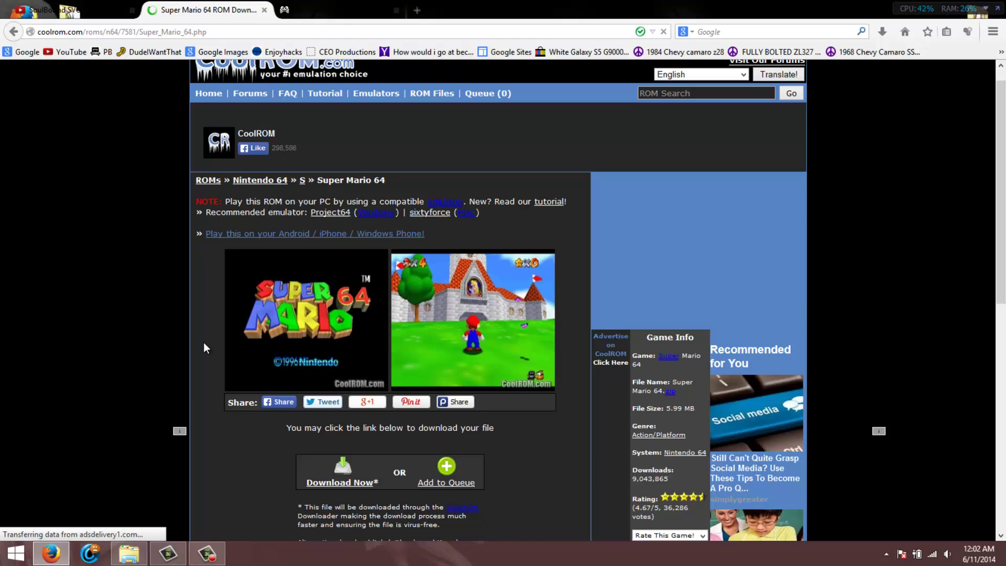
{"action": "scroll", "coordinate": [205, 343], "scroll_direction": "down", "scroll_amount": 3}
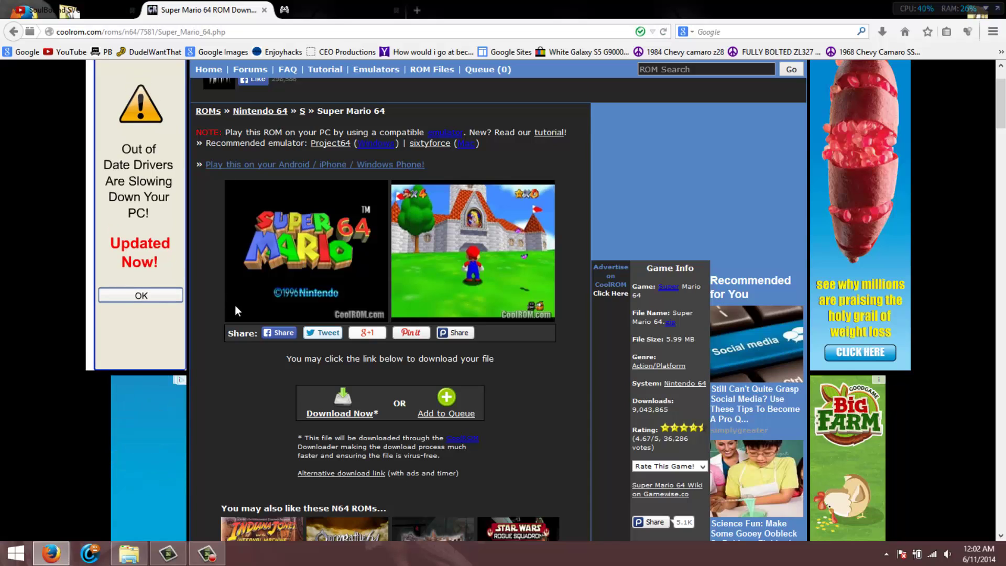
{"action": "scroll", "coordinate": [256, 382], "scroll_direction": "down", "scroll_amount": 2}
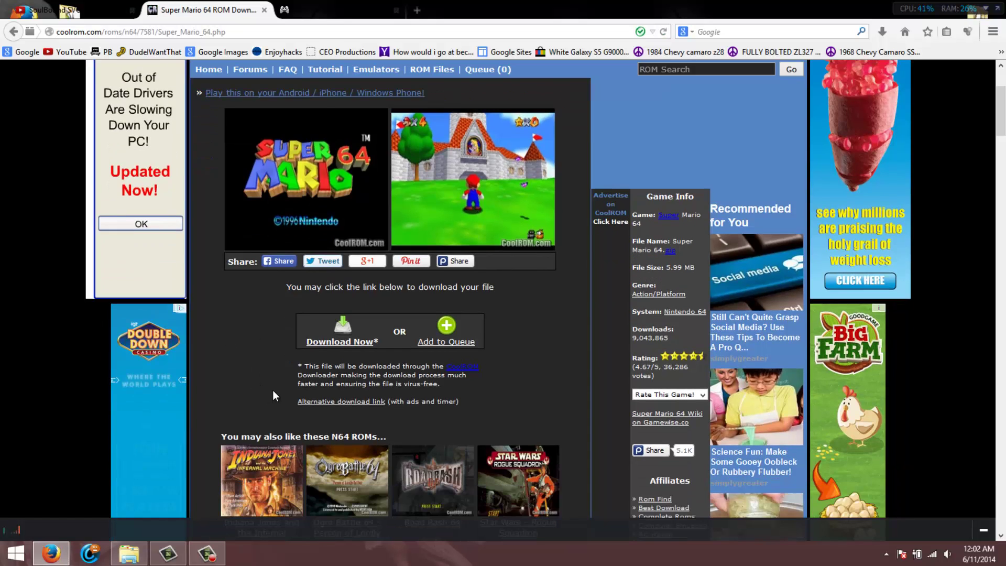
{"action": "scroll", "coordinate": [274, 398], "scroll_direction": "up", "scroll_amount": 3}
{"action": "left_click", "coordinate": [331, 503]}
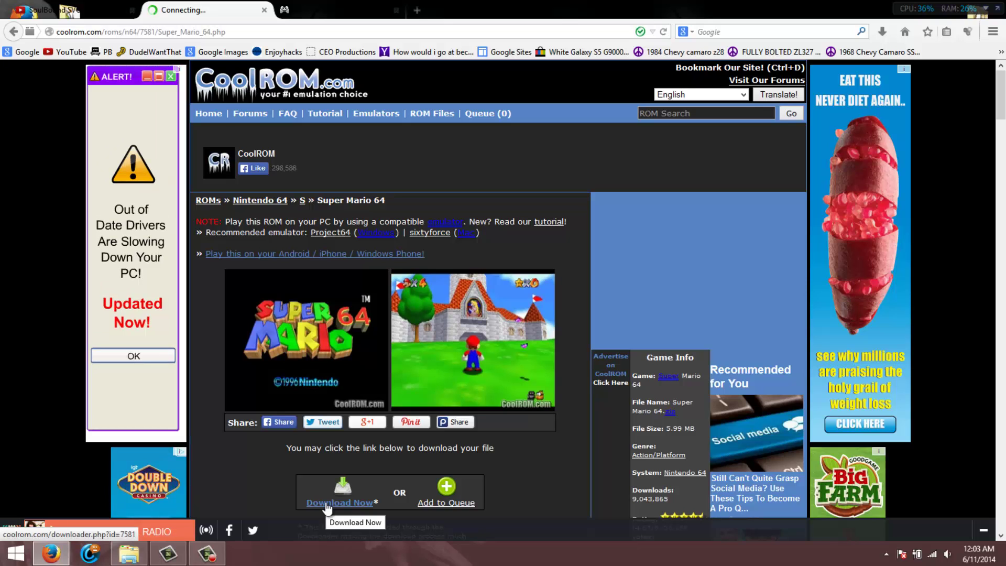
{"action": "left_click", "coordinate": [327, 507]}
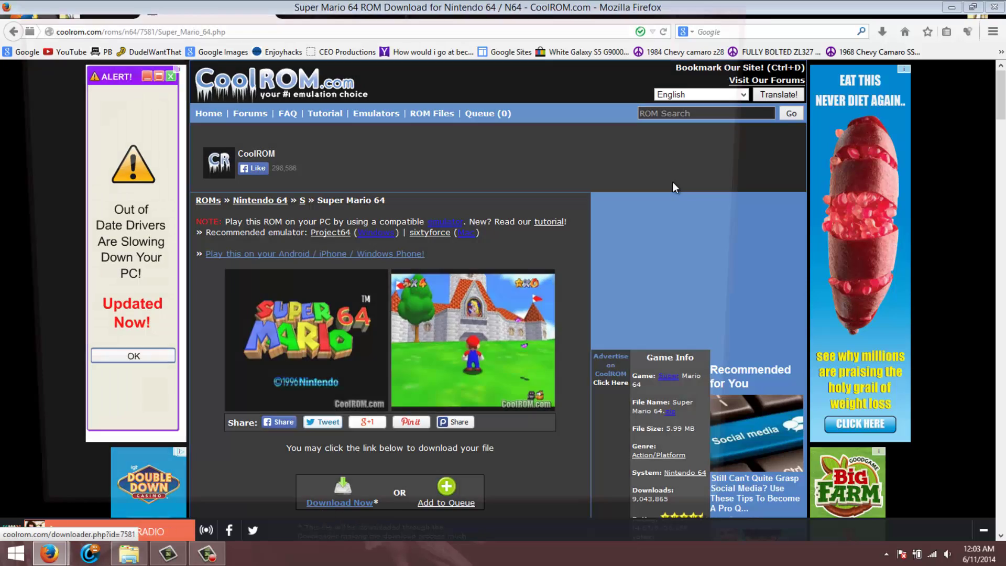
Close the Forex pop-up ad window, confirming Leave Page.
{"action": "mouse_move", "coordinate": [64, 546]}
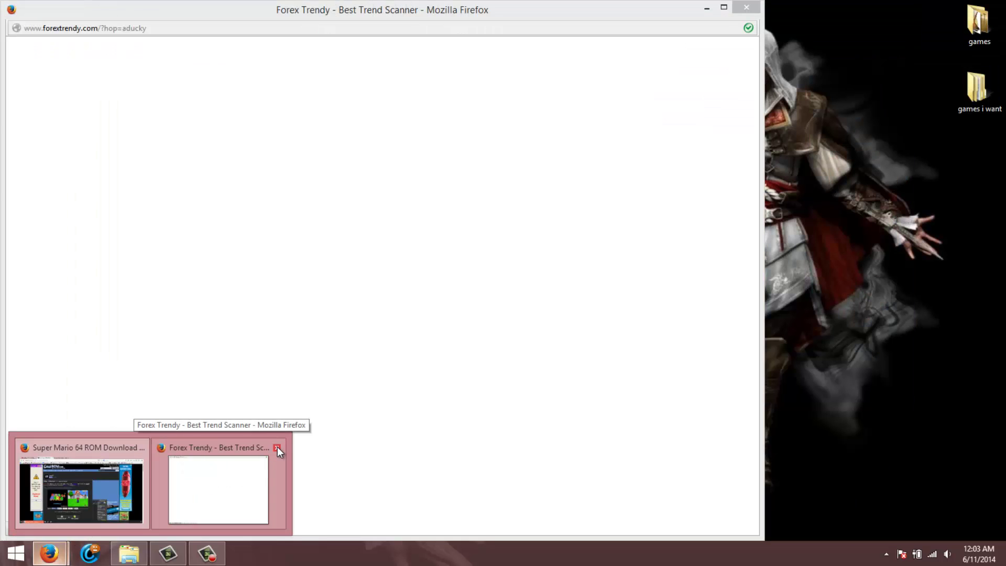
{"action": "left_click", "coordinate": [277, 448]}
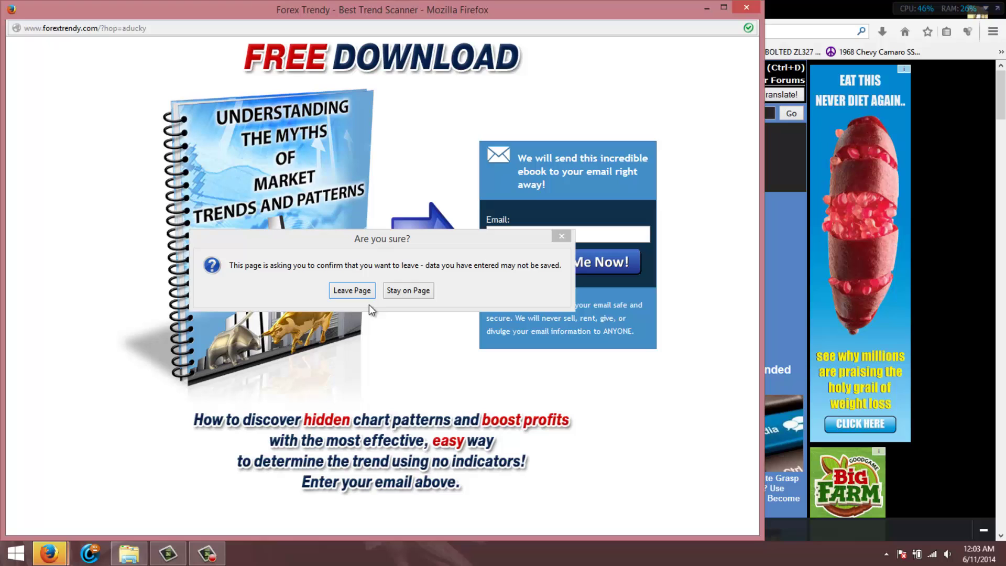
{"action": "left_click", "coordinate": [360, 293]}
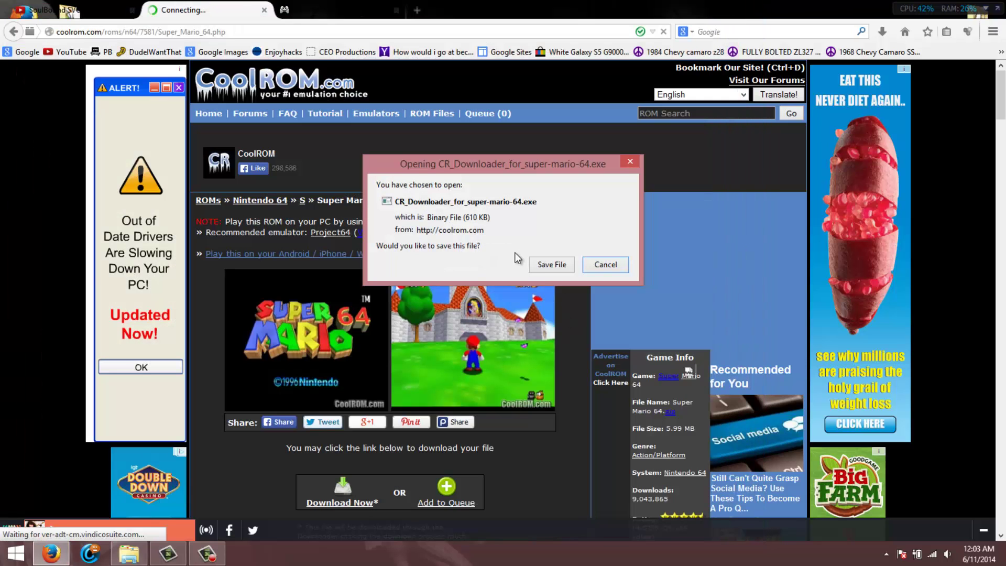
Save the Super Mario 64 downloader, launch it, and minimize Firefox.
{"action": "left_click", "coordinate": [550, 264]}
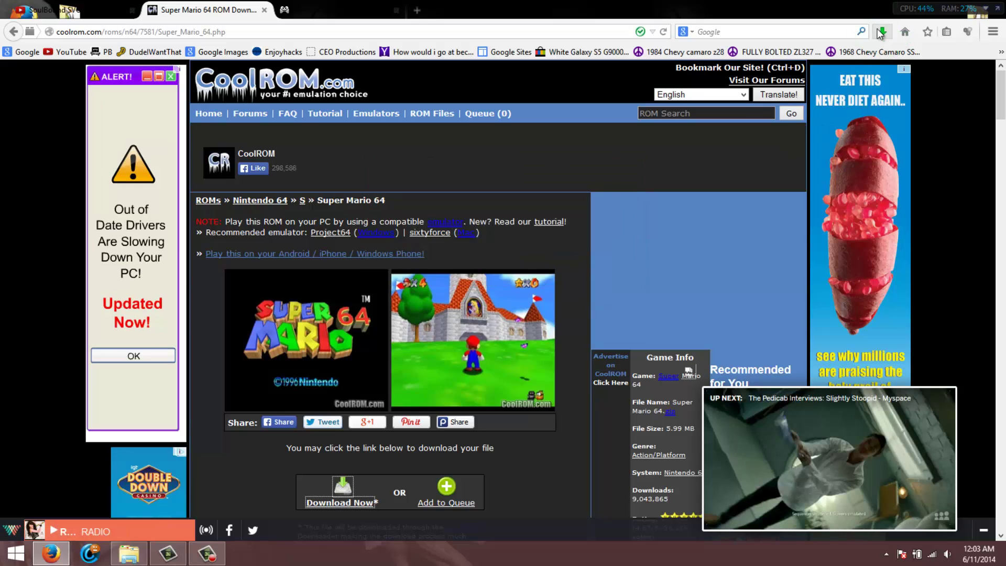
{"action": "left_click", "coordinate": [884, 62]}
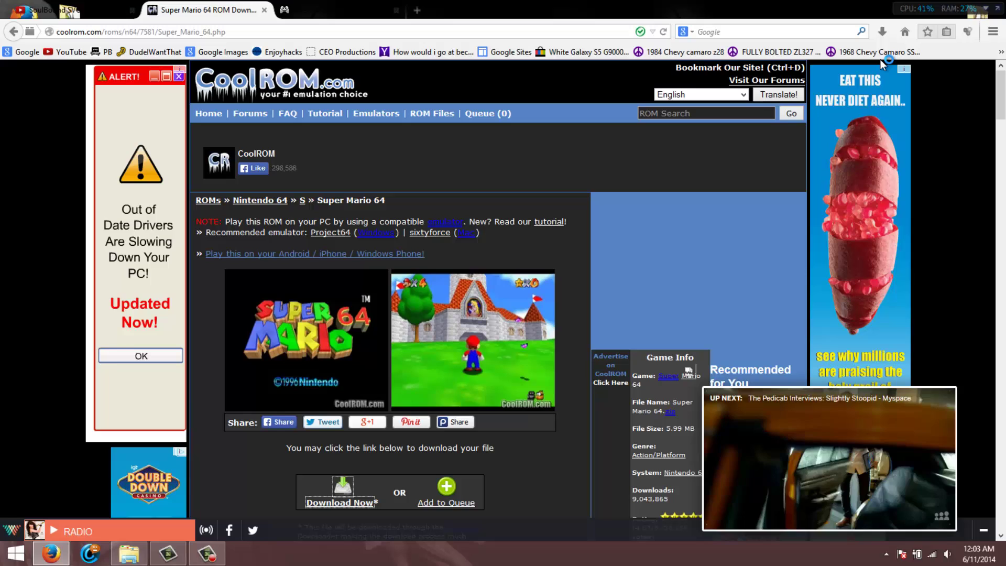
{"action": "left_click", "coordinate": [51, 553]}
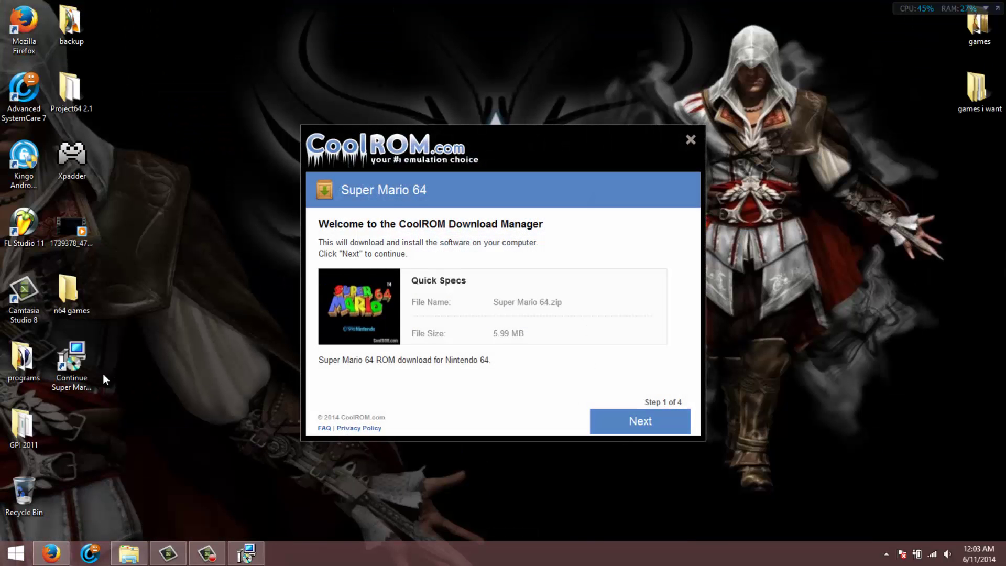
Decline the SpeeDial, Optimizer Pro and Norton Security Scan offers and let Super Mario 64.zip finish downloading.
{"action": "left_click", "coordinate": [650, 425]}
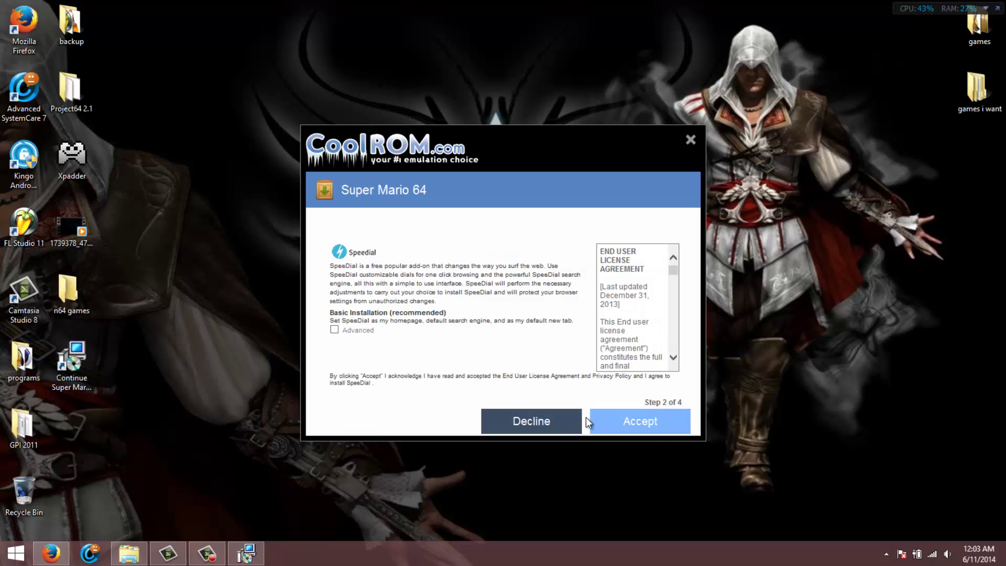
{"action": "left_click", "coordinate": [553, 425]}
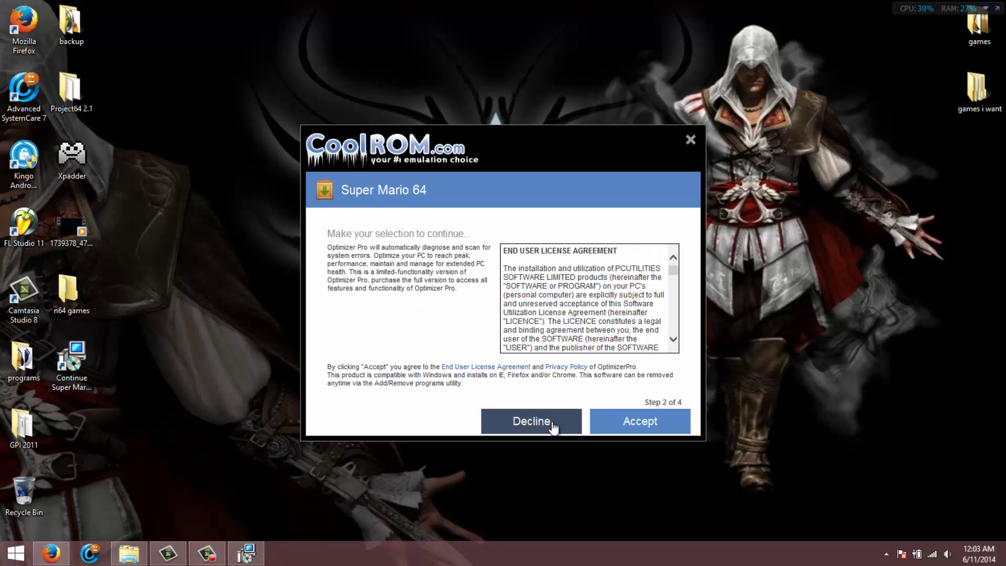
{"action": "left_click", "coordinate": [552, 425]}
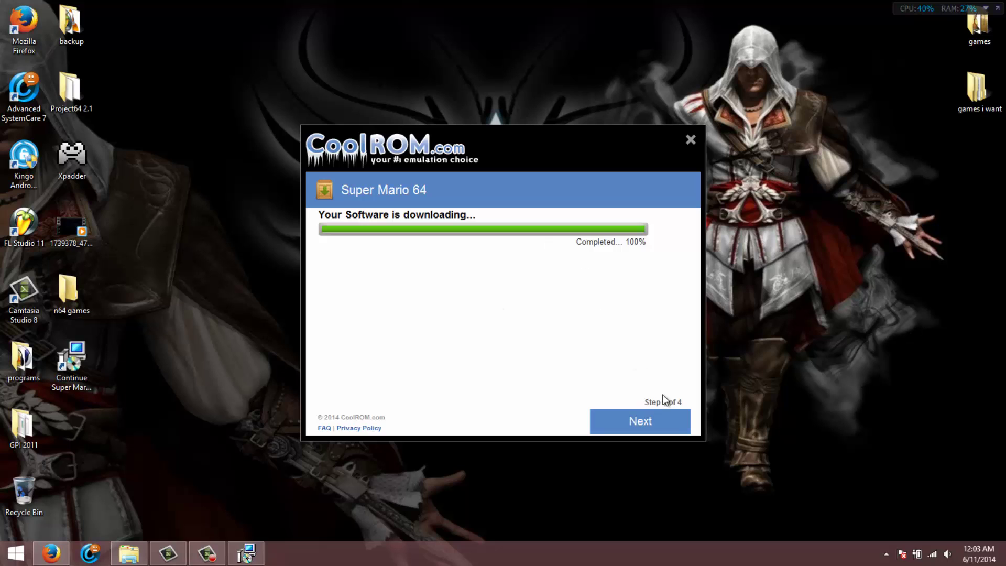
{"action": "left_click", "coordinate": [673, 429]}
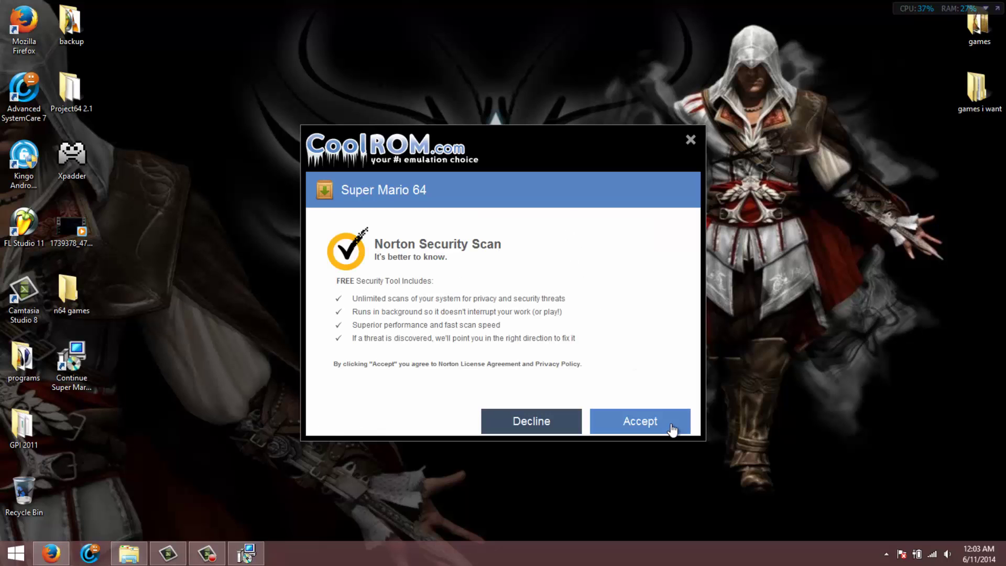
{"action": "left_click", "coordinate": [528, 425]}
{"action": "left_click", "coordinate": [630, 417]}
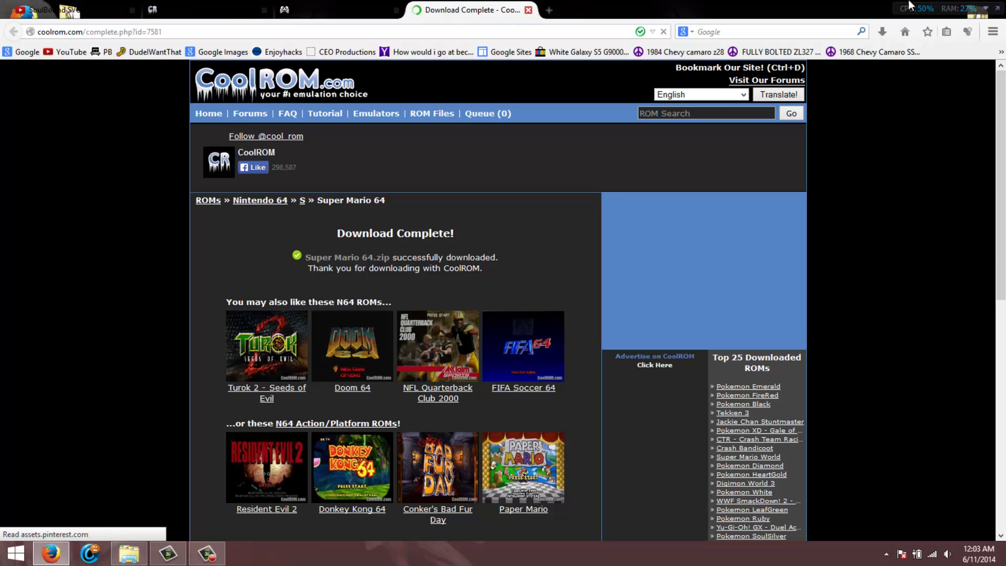
Close the Download Complete tab, open Super Mario 64.zip from Downloads in WinRAR, and close Downloads.
{"action": "key", "text": "ctrl+w"}
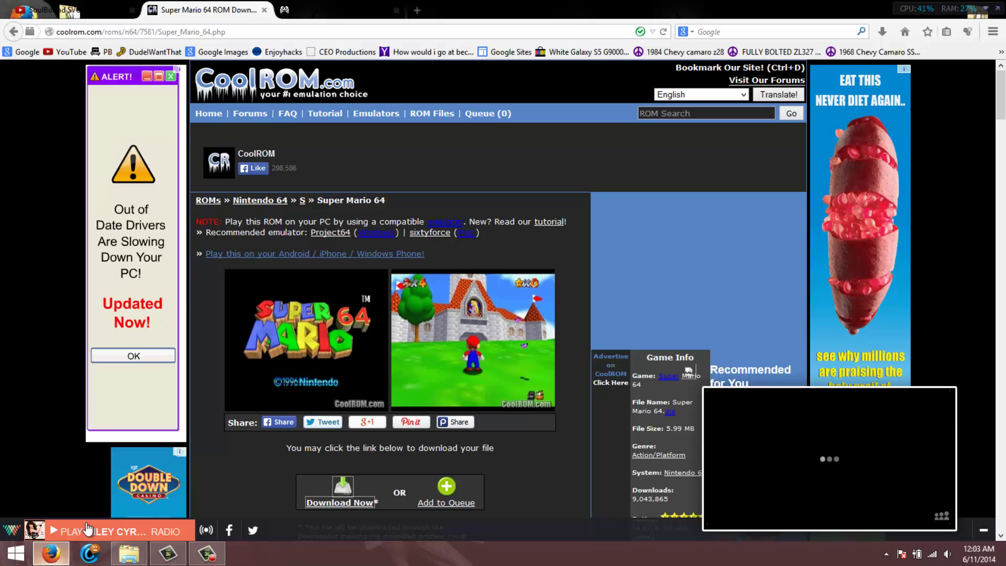
{"action": "left_click", "coordinate": [51, 553]}
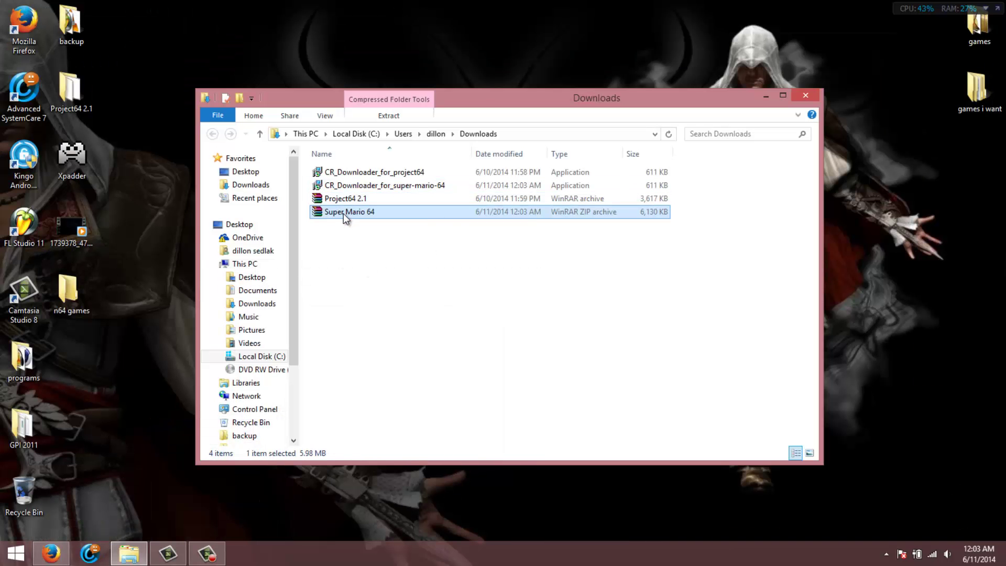
{"action": "double_click", "coordinate": [344, 213]}
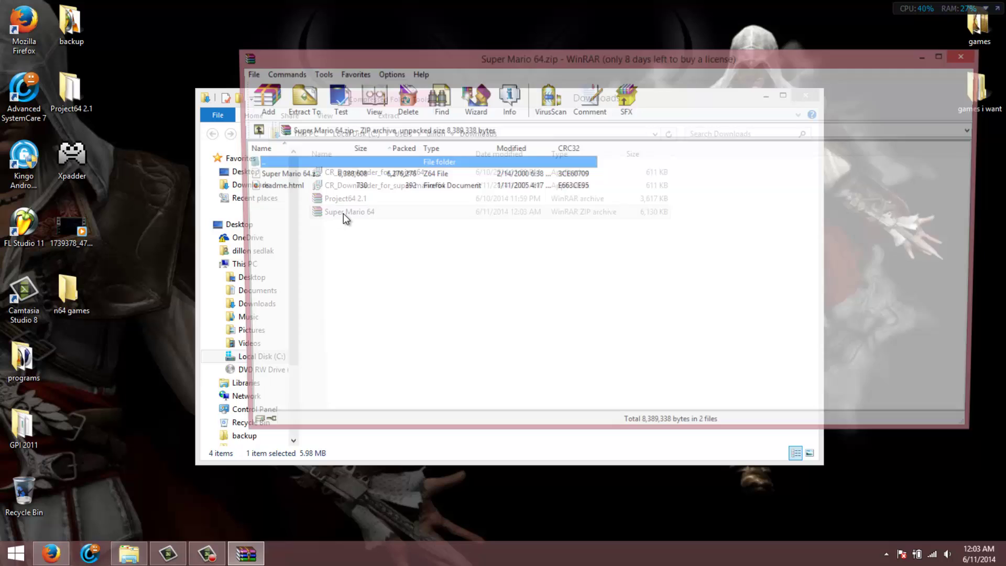
{"action": "left_click", "coordinate": [197, 189]}
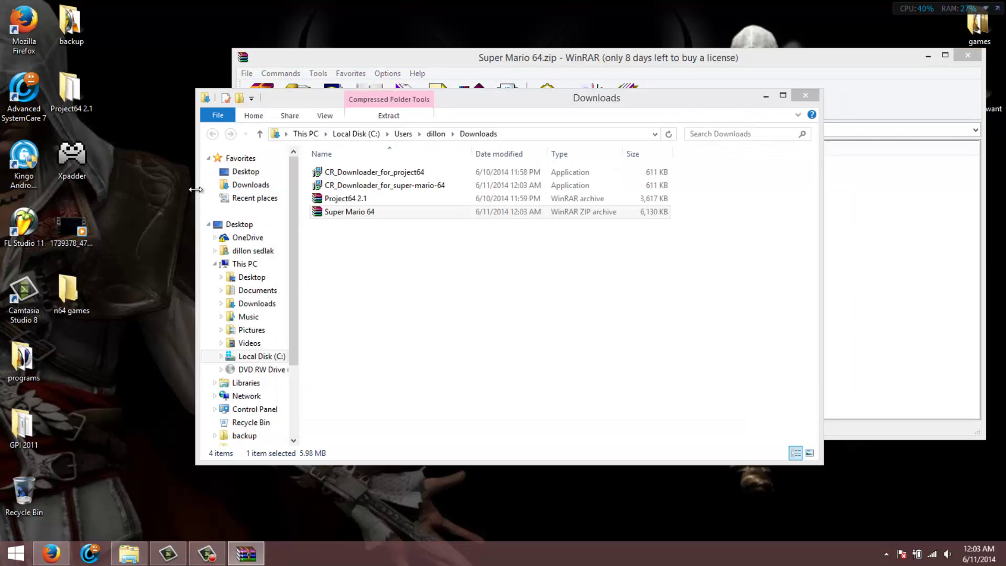
{"action": "left_click", "coordinate": [806, 96]}
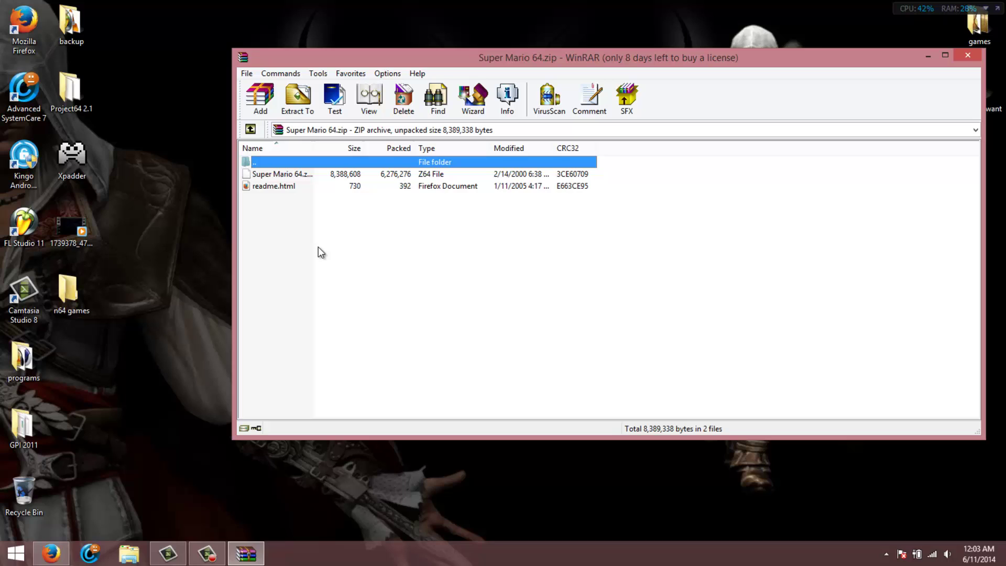
Copy Super Mario 64.z64 into the desktop's n64 games folder and close WinRAR.
{"action": "left_click", "coordinate": [287, 177]}
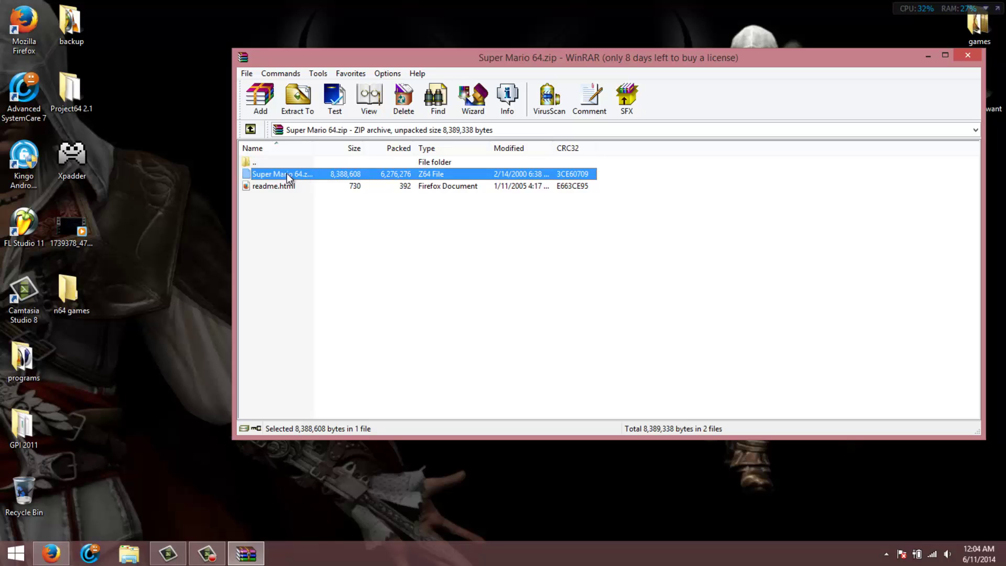
{"action": "left_click_drag", "start_coordinate": [221, 202], "coordinate": [77, 288]}
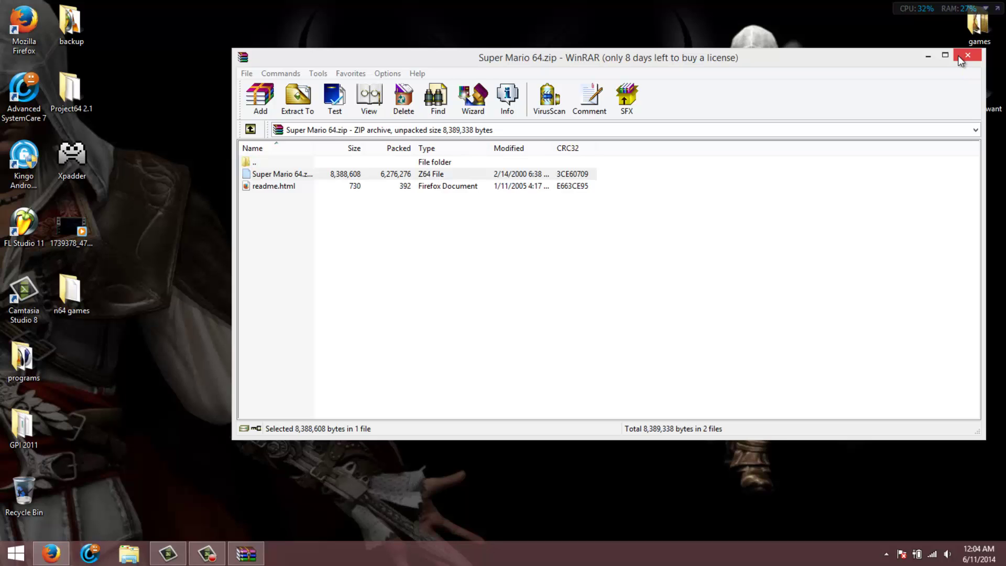
{"action": "left_click", "coordinate": [959, 56]}
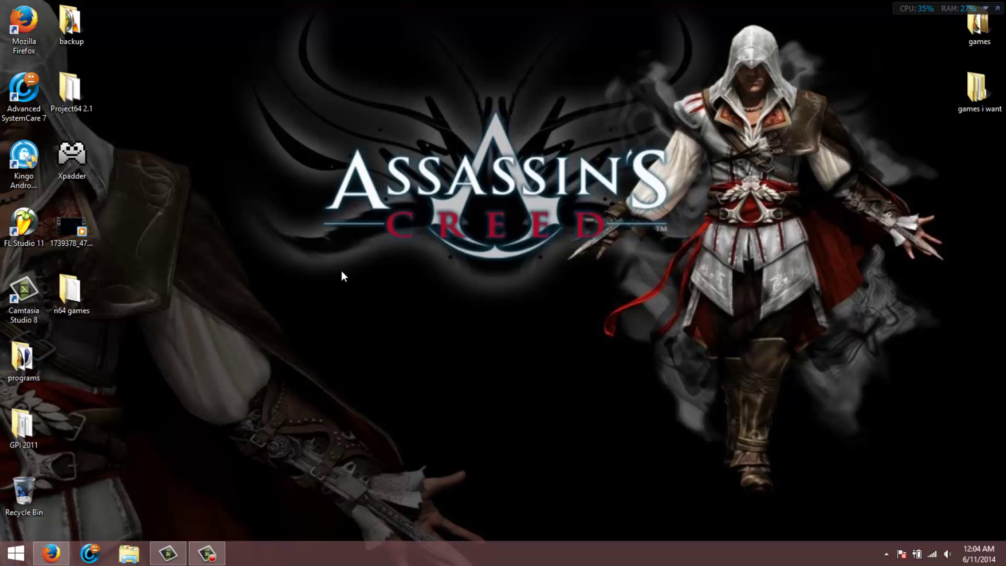
Move the Project64 2.1 desktop folder into the n64 games folder.
{"action": "double_click", "coordinate": [71, 291]}
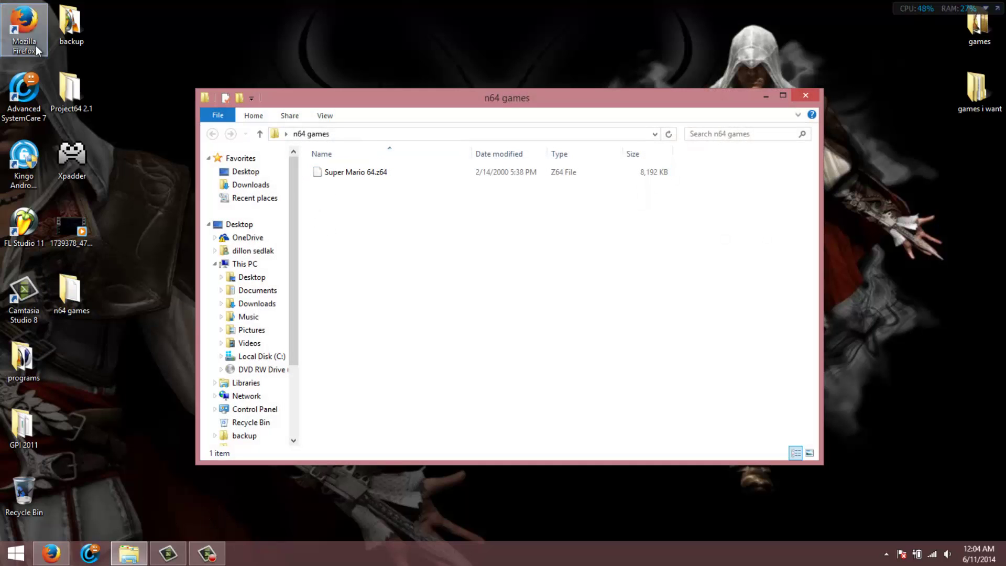
{"action": "left_click_drag", "start_coordinate": [73, 90], "coordinate": [82, 295]}
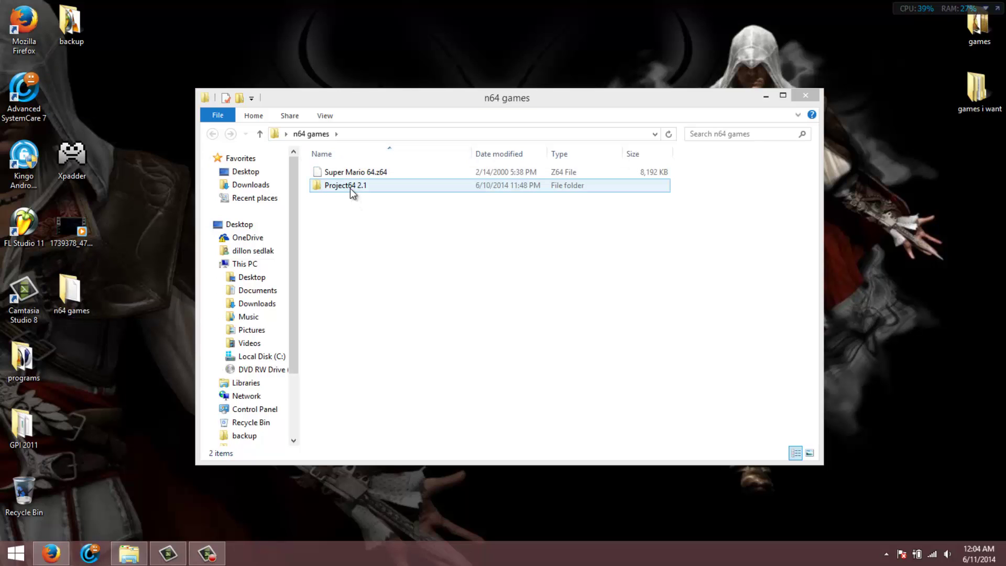
{"action": "left_click_drag", "start_coordinate": [76, 281], "coordinate": [77, 87]}
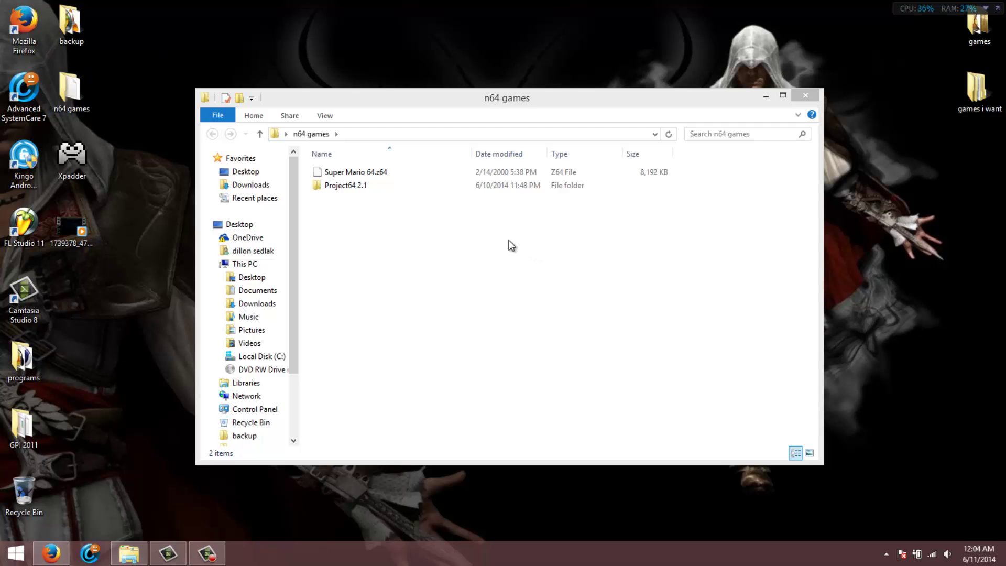
Launch Project64.exe from the Project64 2.1 folder.
{"action": "left_click", "coordinate": [363, 187]}
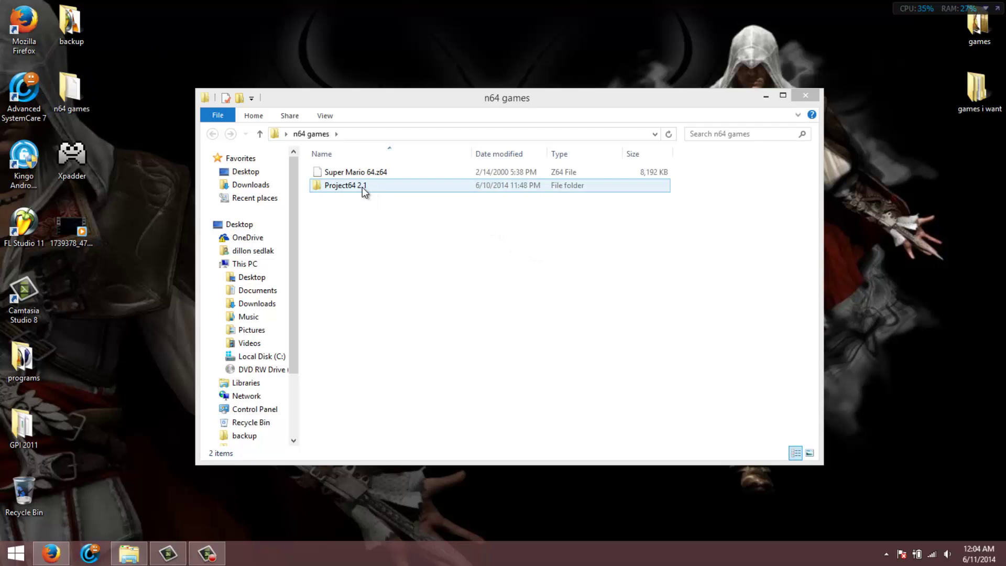
{"action": "double_click", "coordinate": [357, 184]}
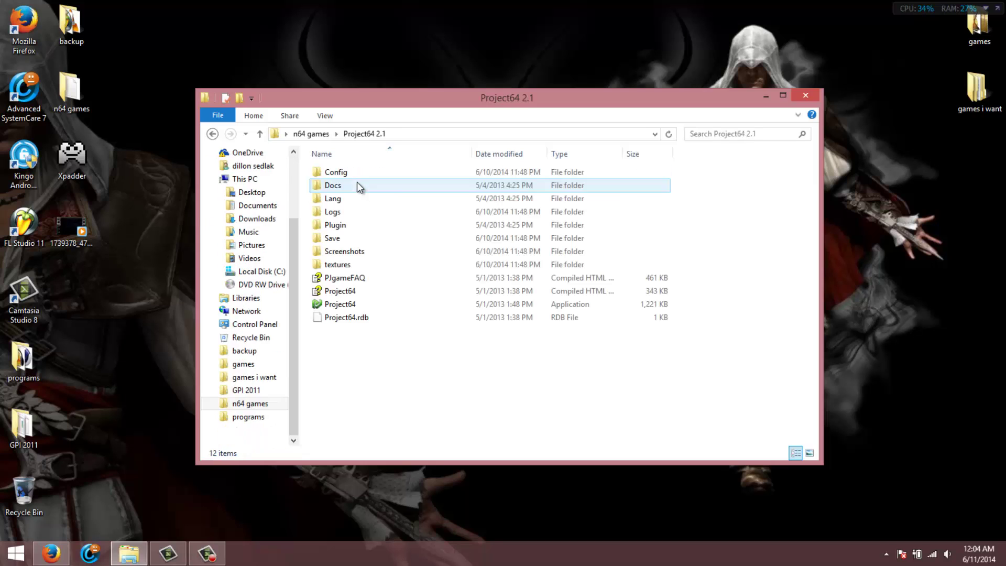
{"action": "double_click", "coordinate": [345, 304]}
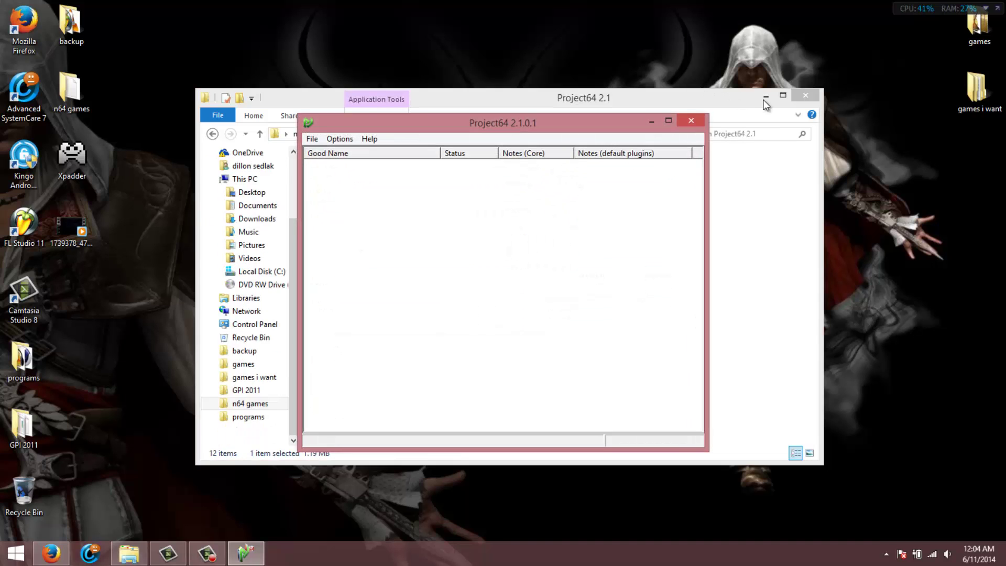
Load Super Mario 64.z64 from Desktop\n64 games through File > Open Rom.
{"action": "left_click", "coordinate": [765, 97]}
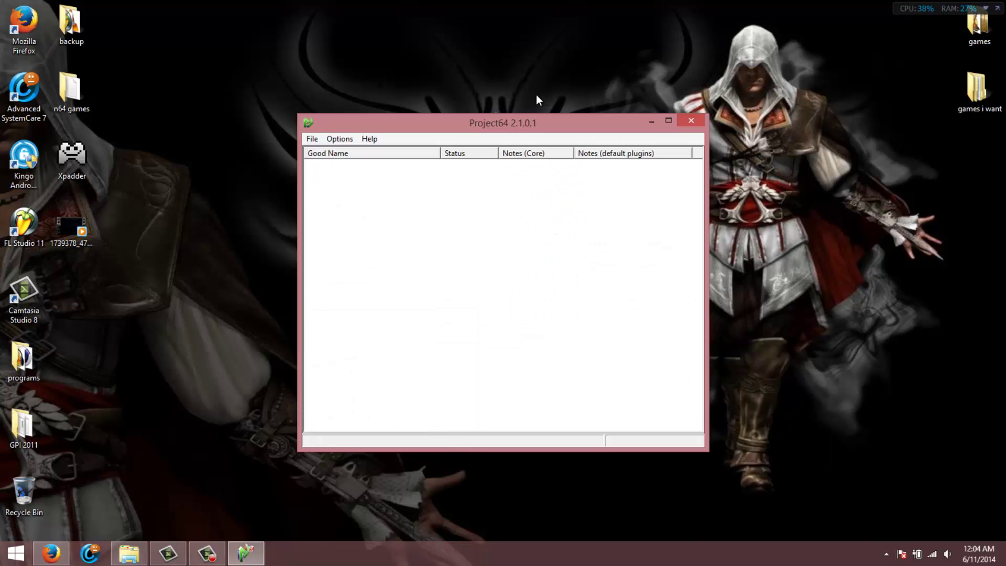
{"action": "left_click", "coordinate": [311, 139]}
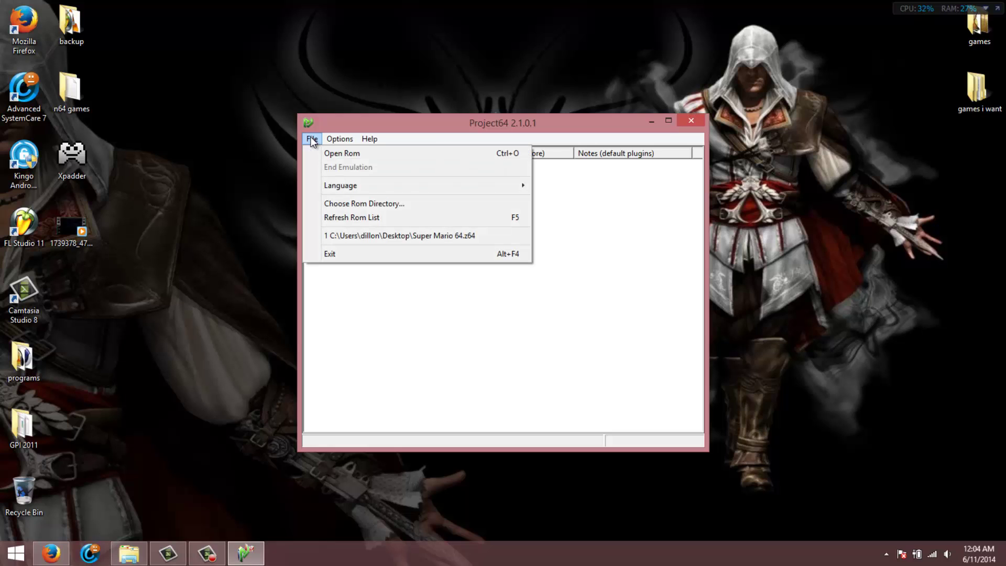
{"action": "left_click", "coordinate": [341, 154]}
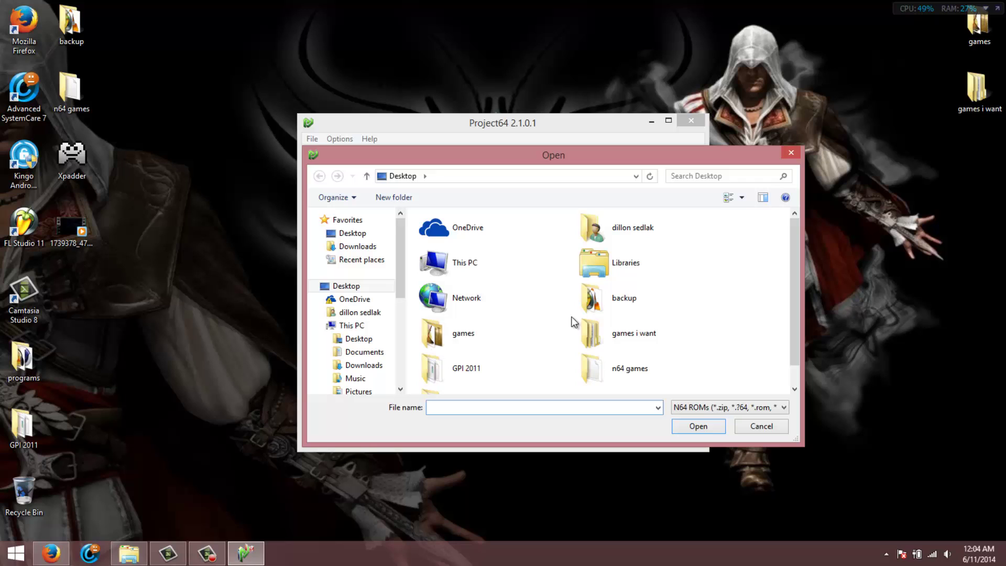
{"action": "left_click", "coordinate": [381, 232]}
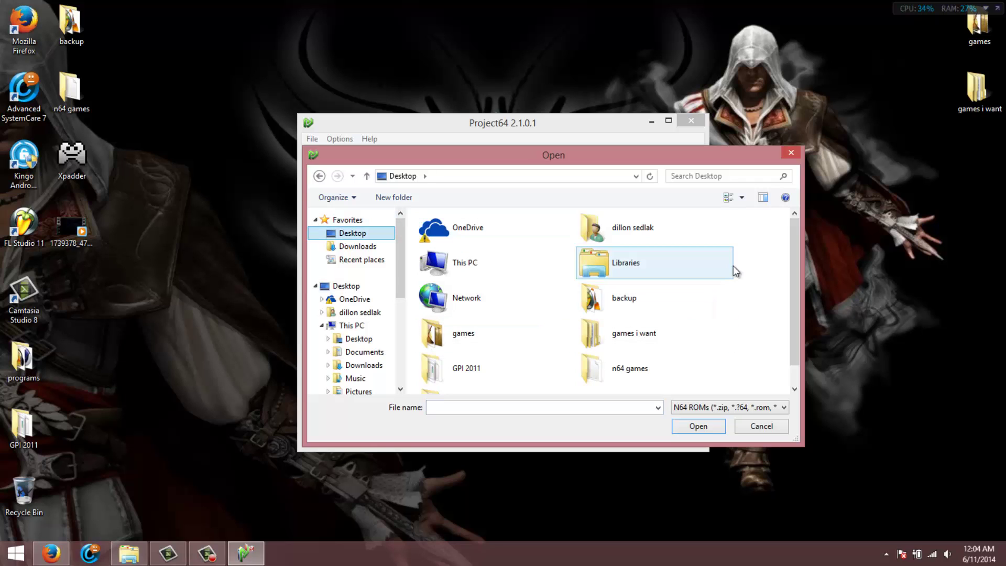
{"action": "scroll", "coordinate": [752, 271], "scroll_direction": "down", "scroll_amount": 1}
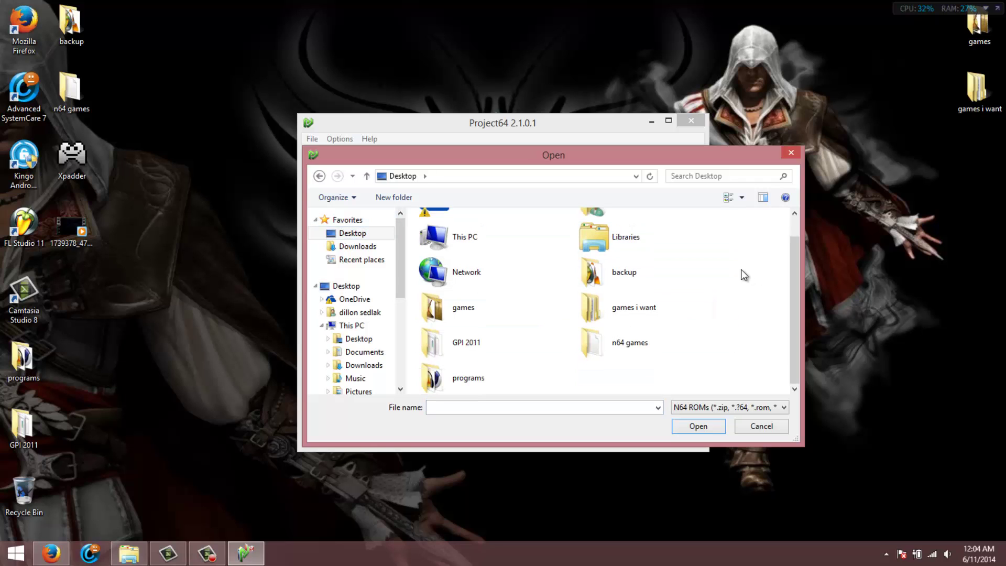
{"action": "double_click", "coordinate": [636, 345]}
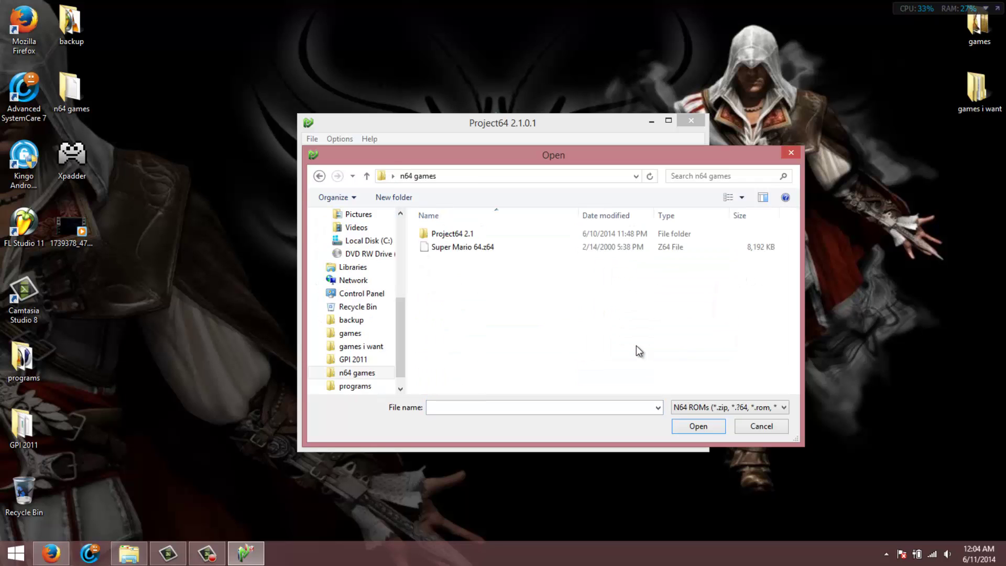
{"action": "left_click", "coordinate": [463, 247]}
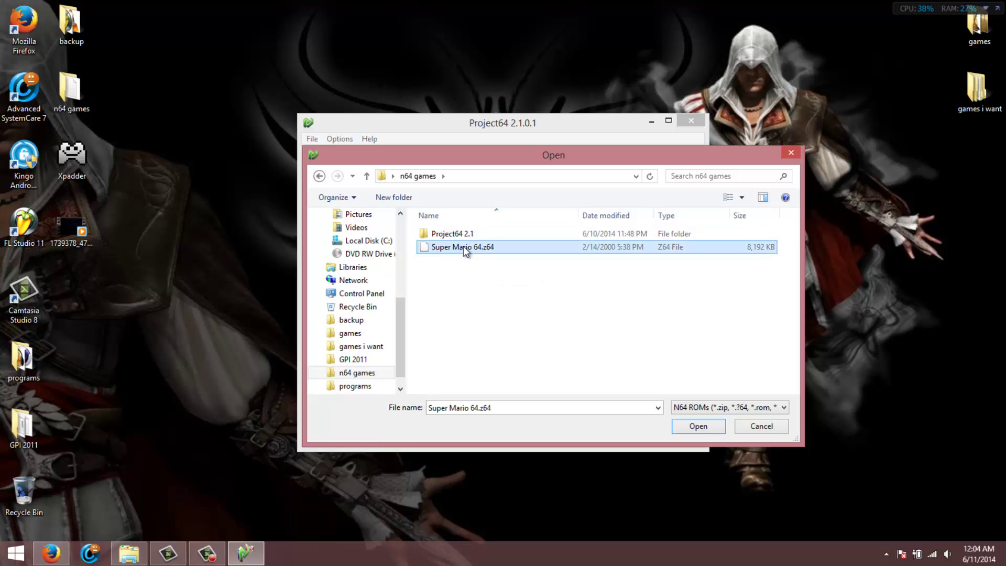
{"action": "left_click", "coordinate": [689, 426]}
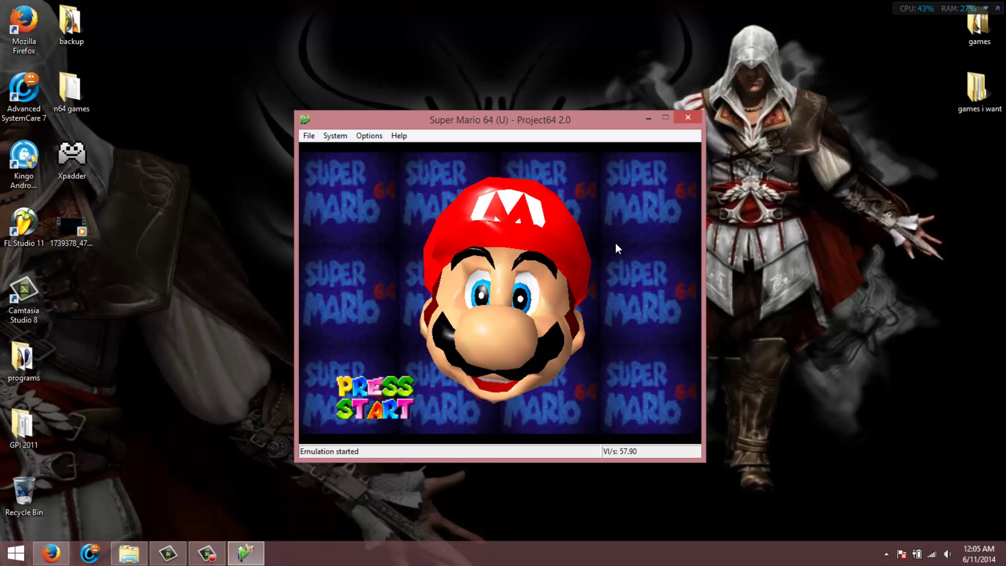
Advance from the Super Mario 64 title screen to Select File, then close Project64.
{"action": "key", "text": "Return"}
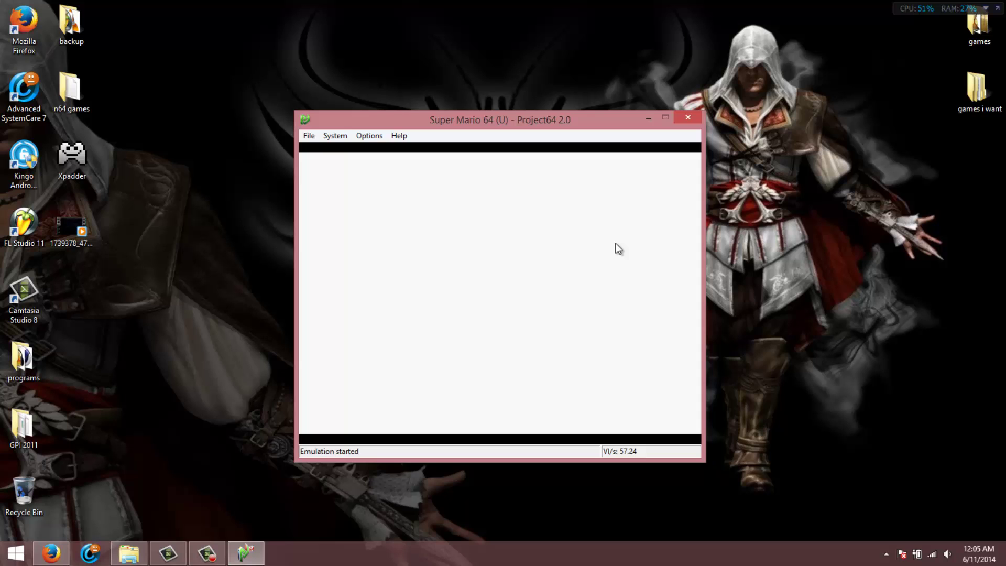
{"action": "left_click", "coordinate": [688, 112]}
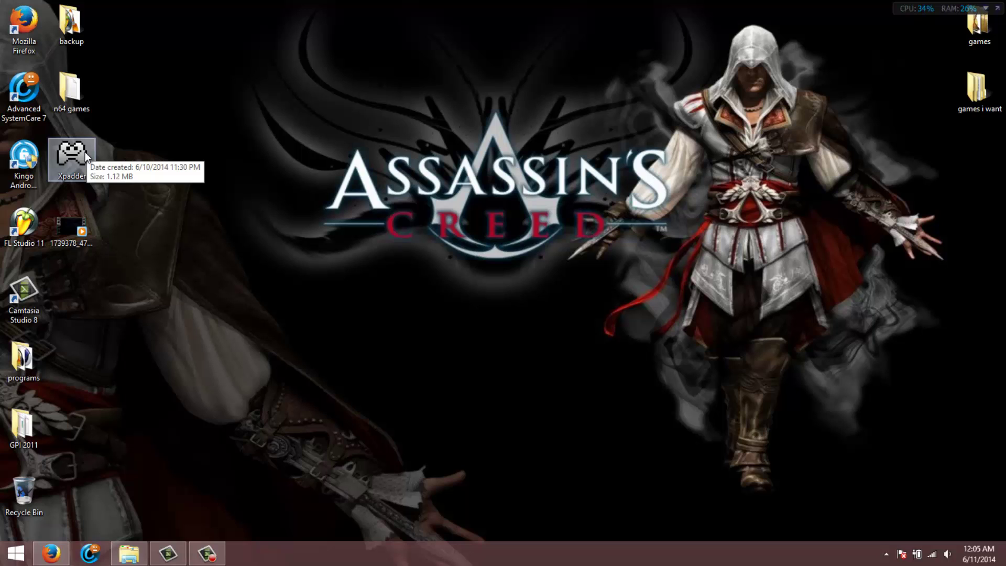
{"action": "double_click", "coordinate": [84, 152]}
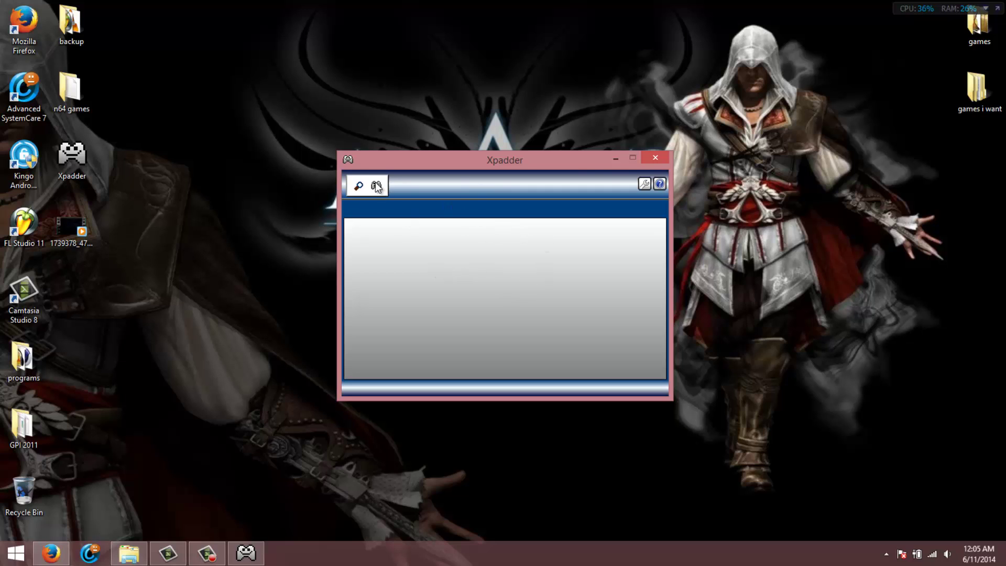
{"action": "left_click", "coordinate": [654, 159]}
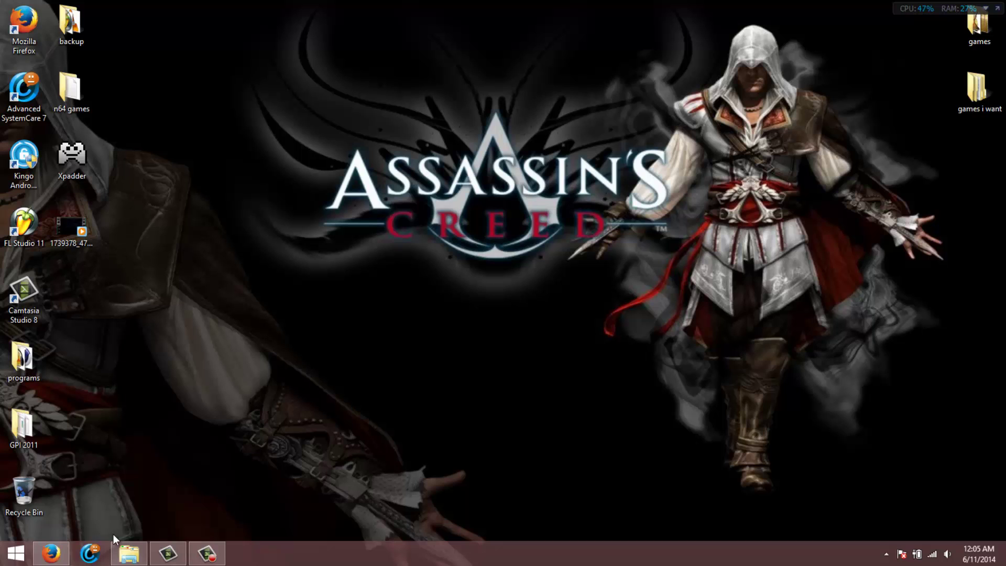
Restore Firefox, view the Xpadder website tab, then return to the CoolROM Super Mario 64 tab.
{"action": "left_click", "coordinate": [63, 560]}
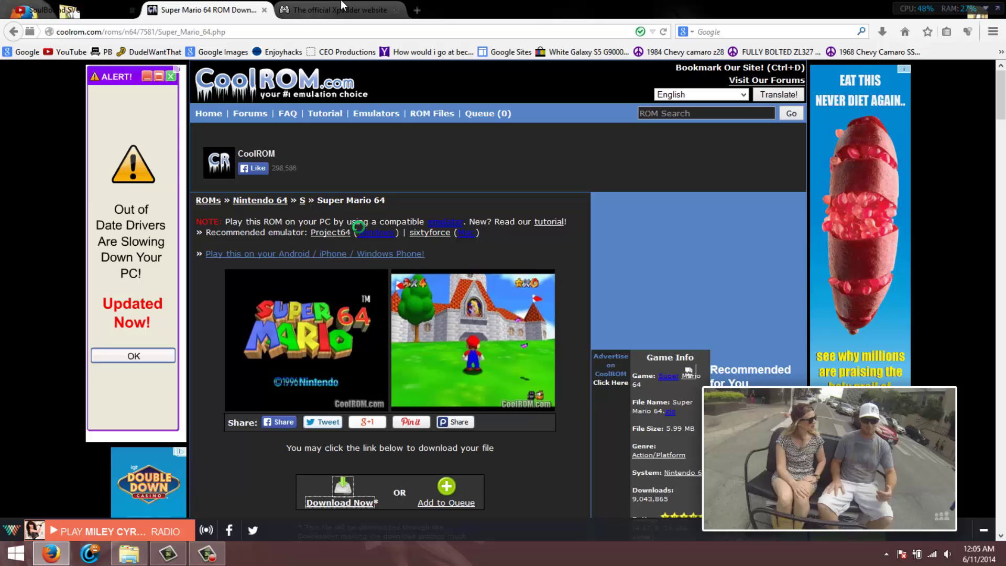
{"action": "left_click", "coordinate": [341, 4]}
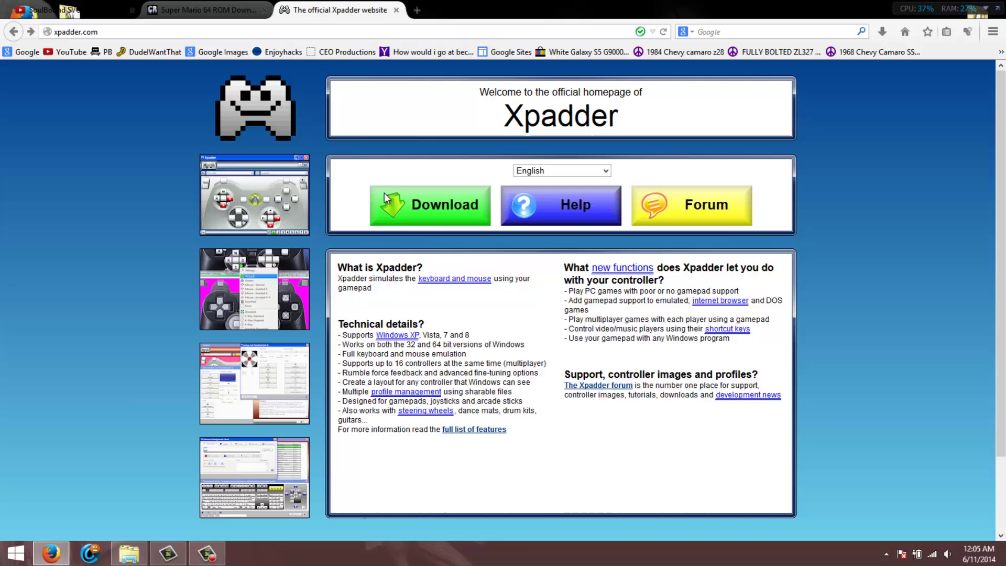
{"action": "left_click", "coordinate": [190, 12]}
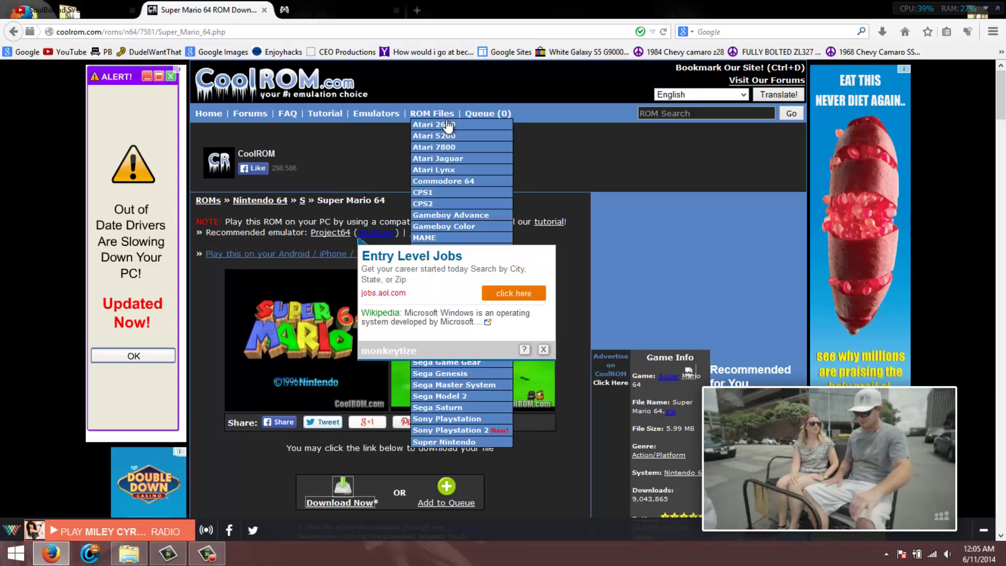